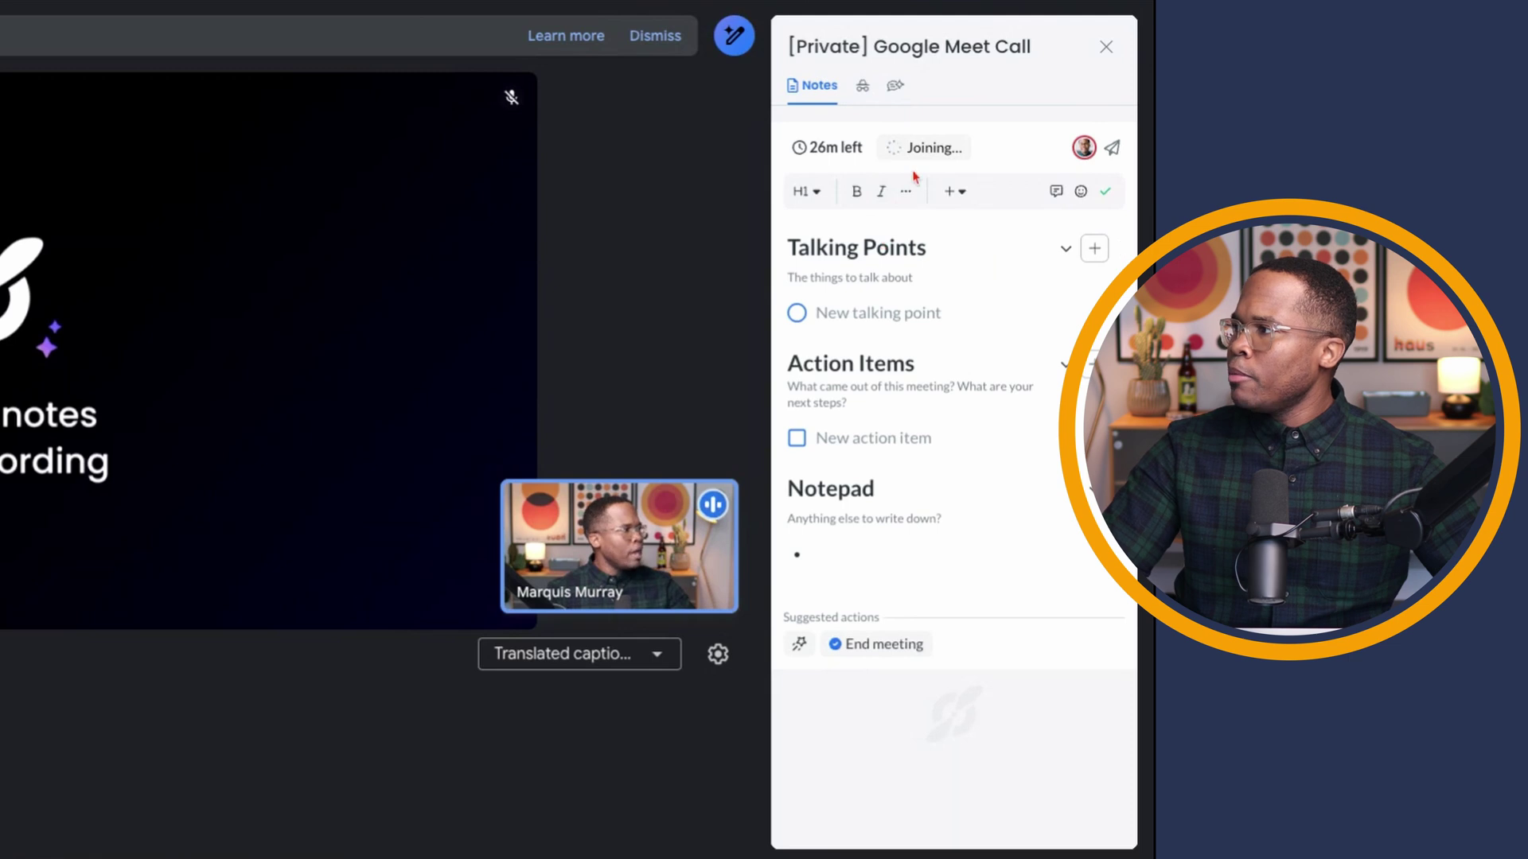
# Step: Write "Notes" as a bullet in the Notepad section and add the action item "Sync to Asana"
pyautogui.click(927, 148)
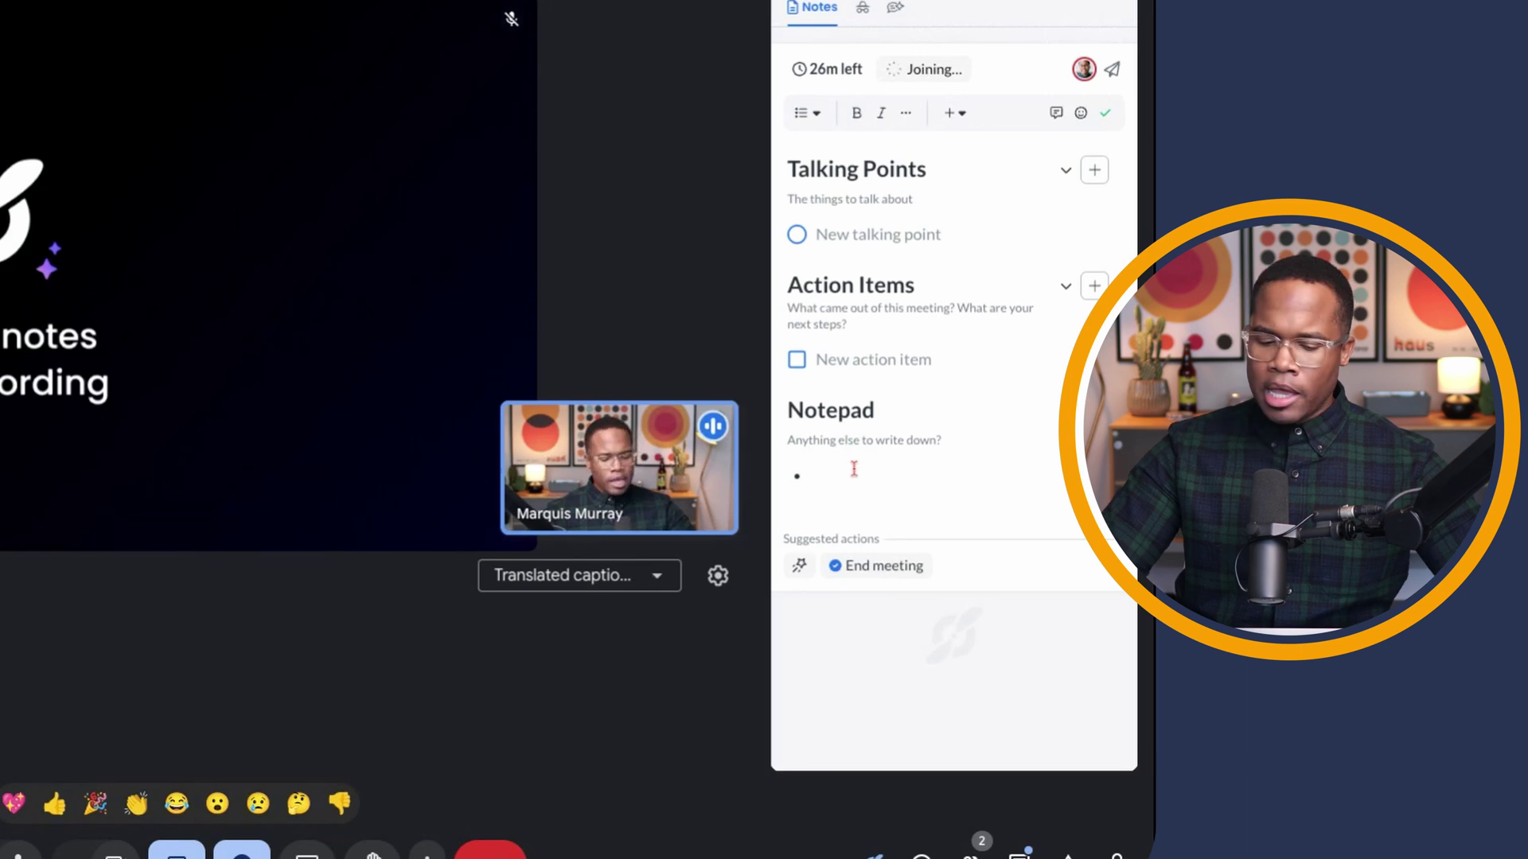
pyautogui.write('Notes')
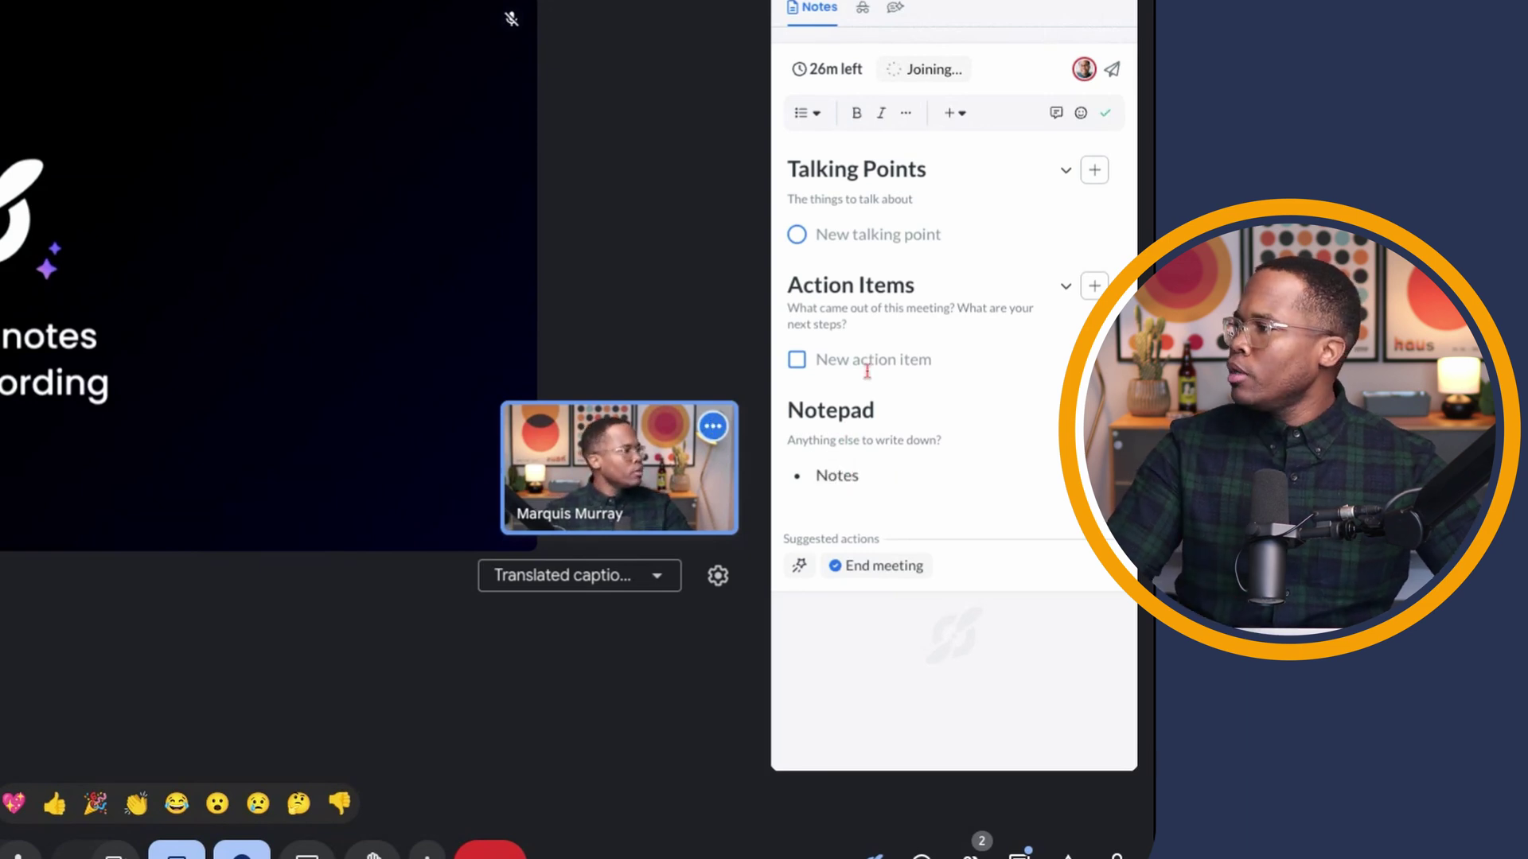
pyautogui.click(867, 369)
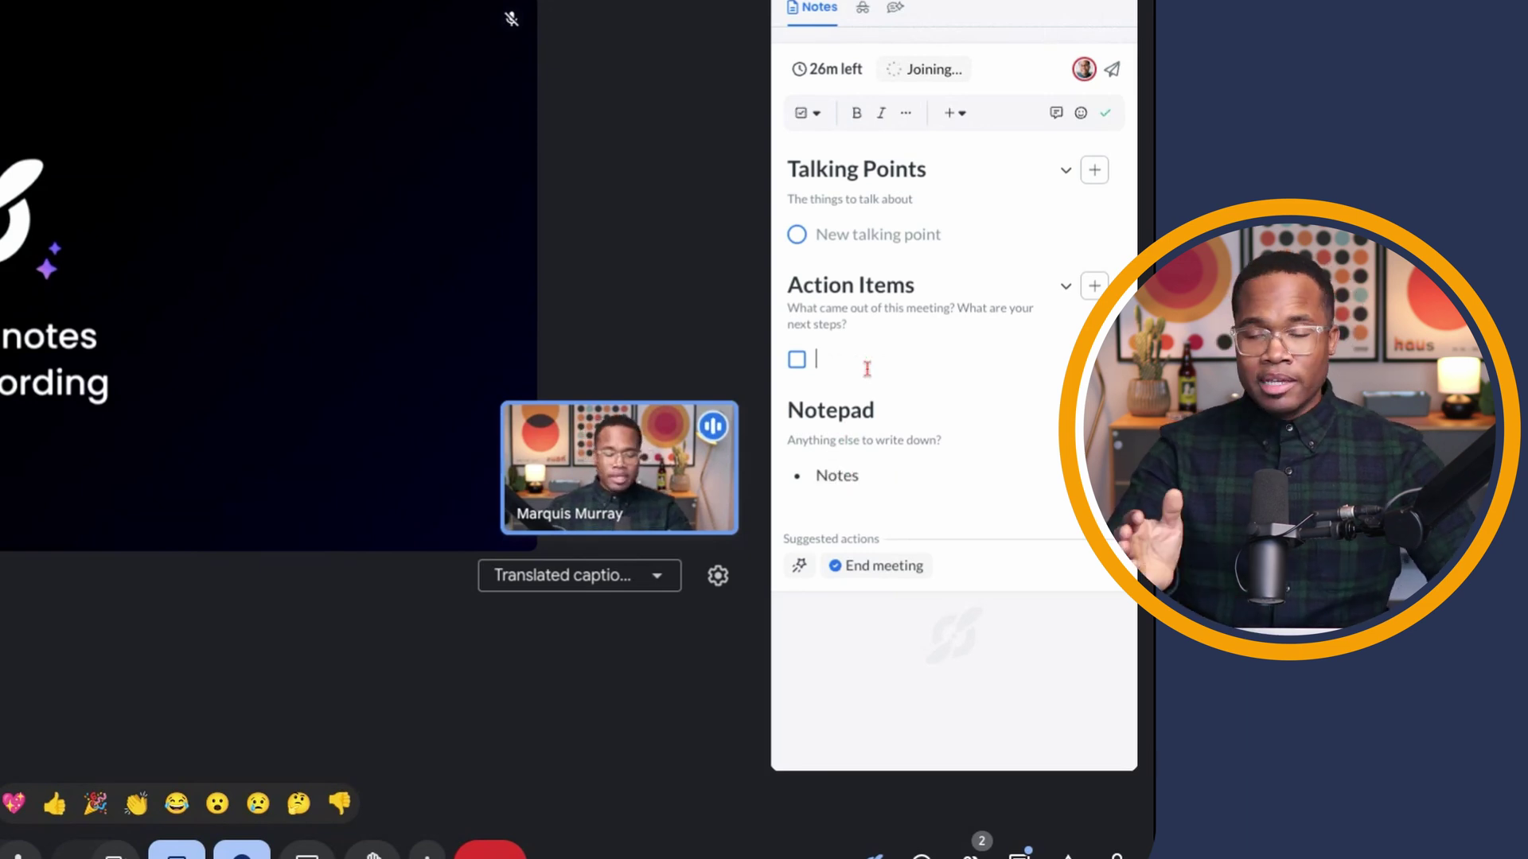
pyautogui.write('S')
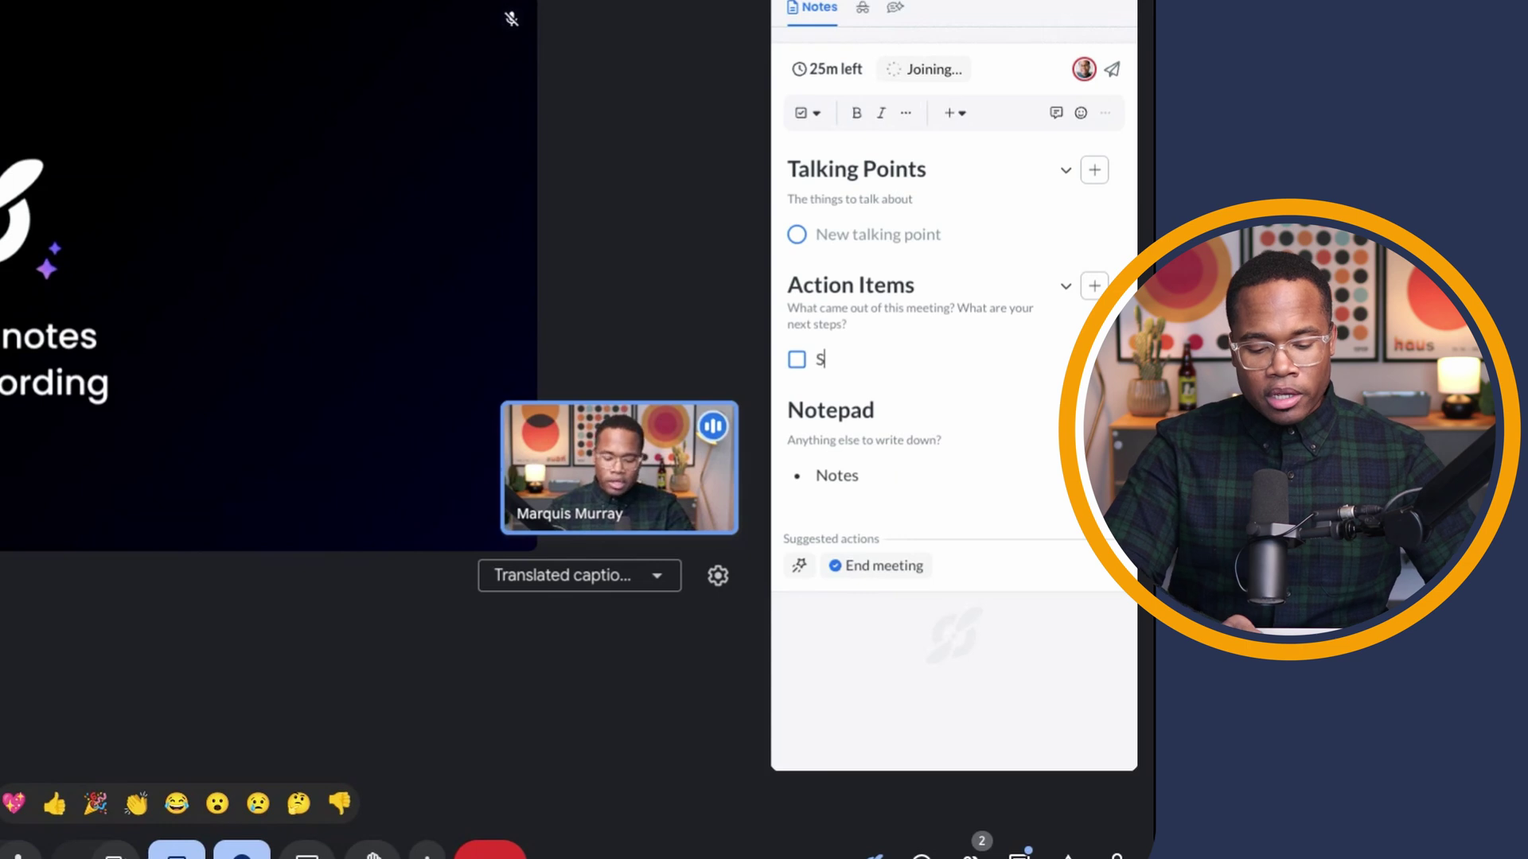
pyautogui.write('ync to Asana')
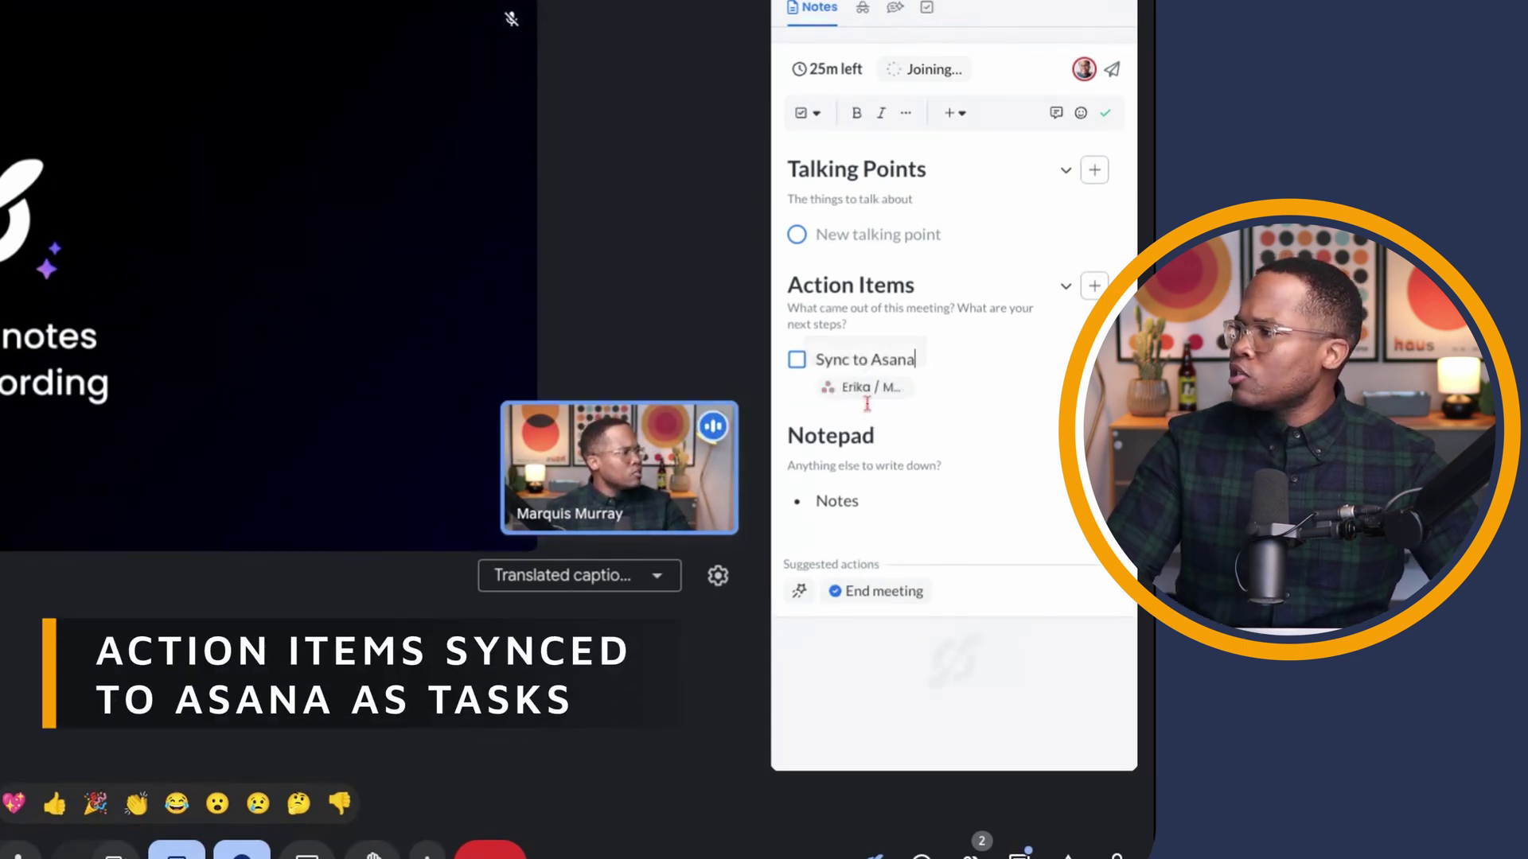
pyautogui.moveTo(876, 404)
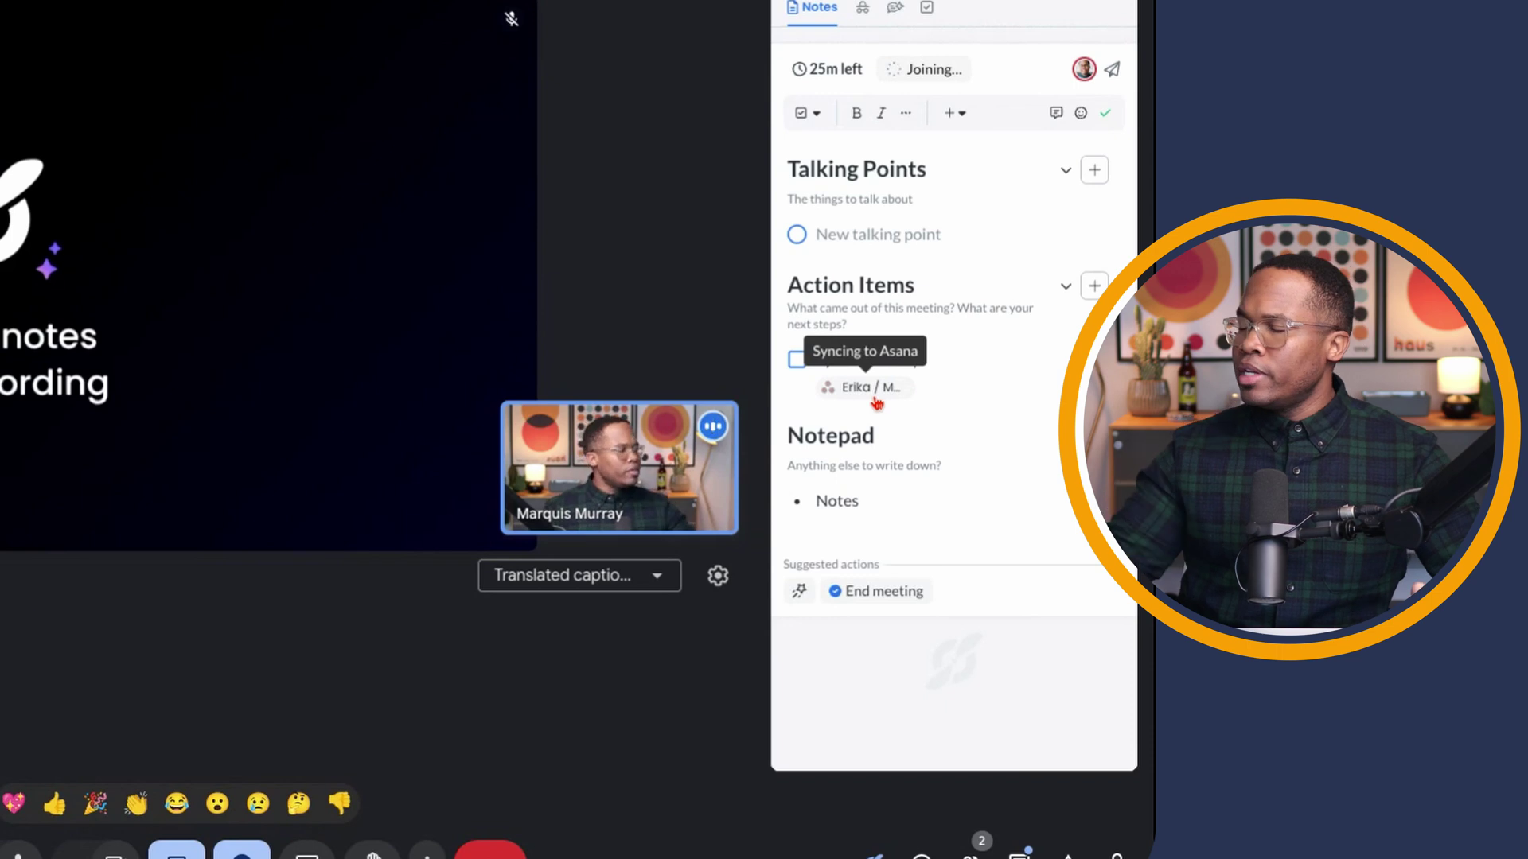
# Step: Add the talking point "Agenda" to the meeting notes and start an empty one below it
pyautogui.click(866, 236)
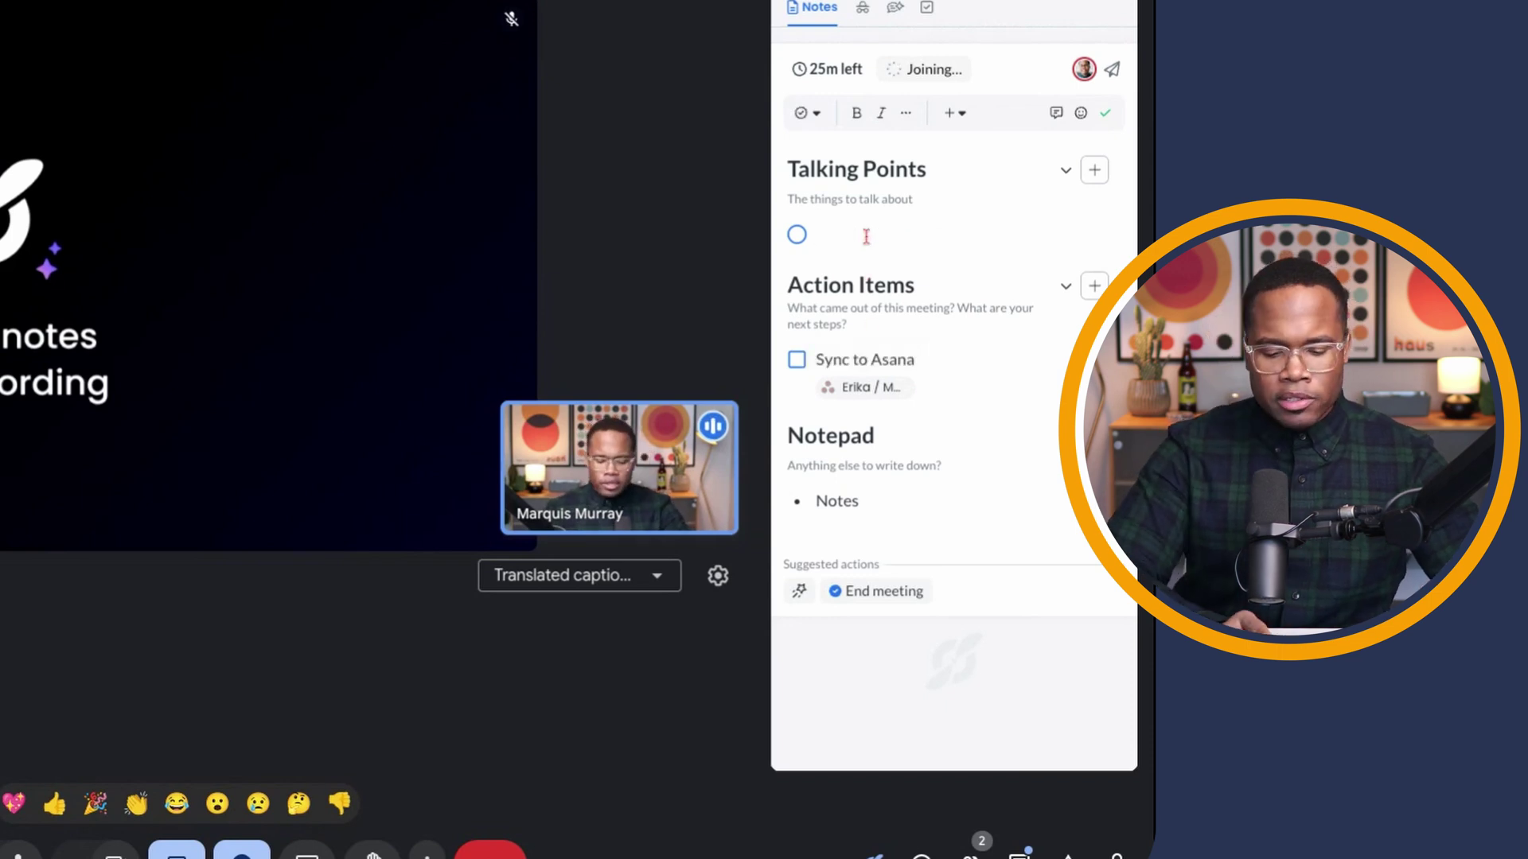
pyautogui.write('Agenda')
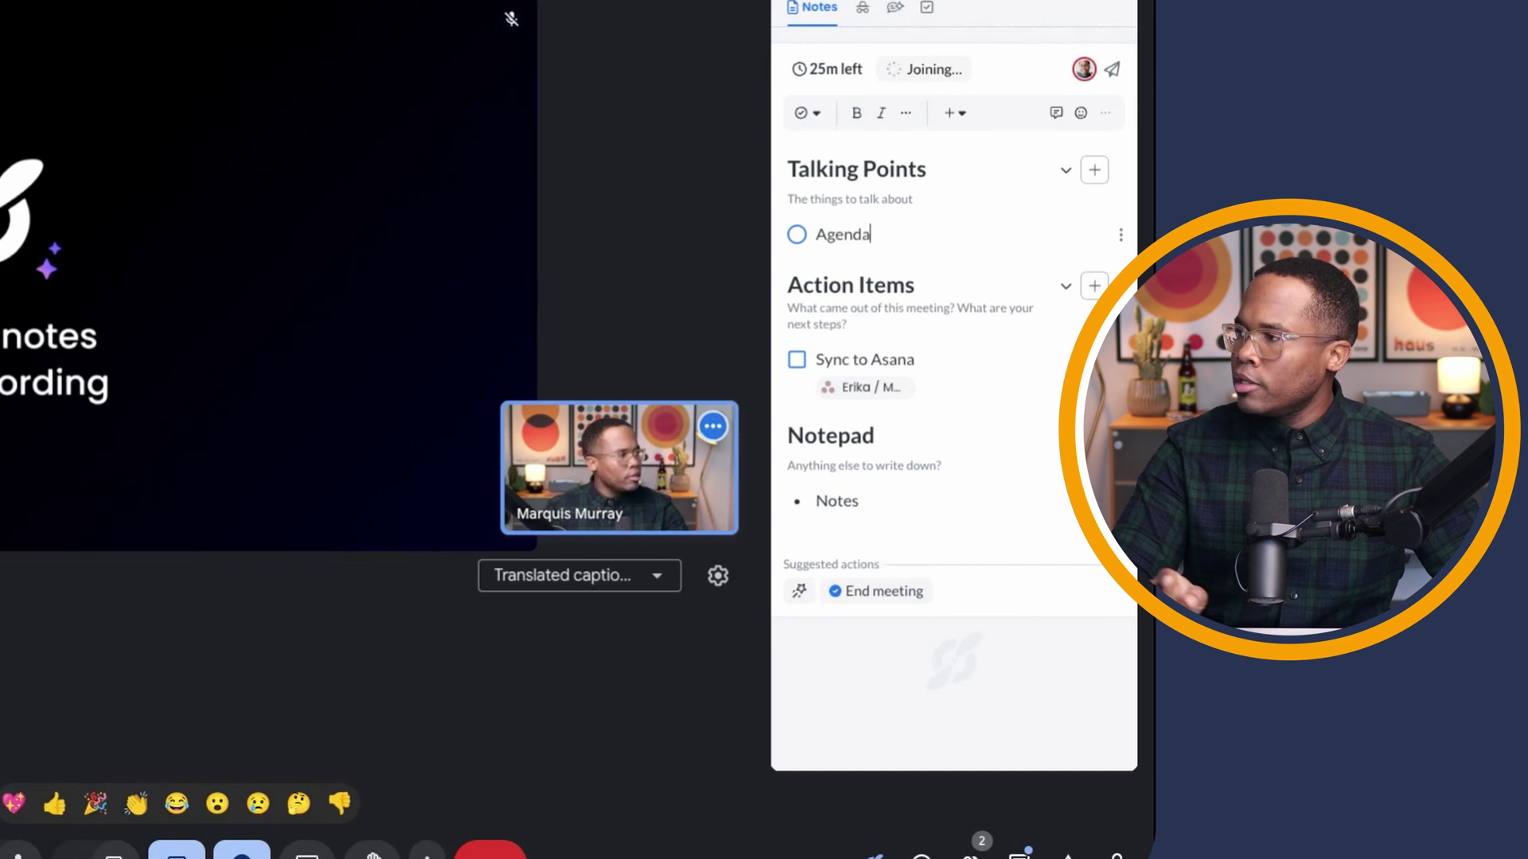
pyautogui.press('Return')
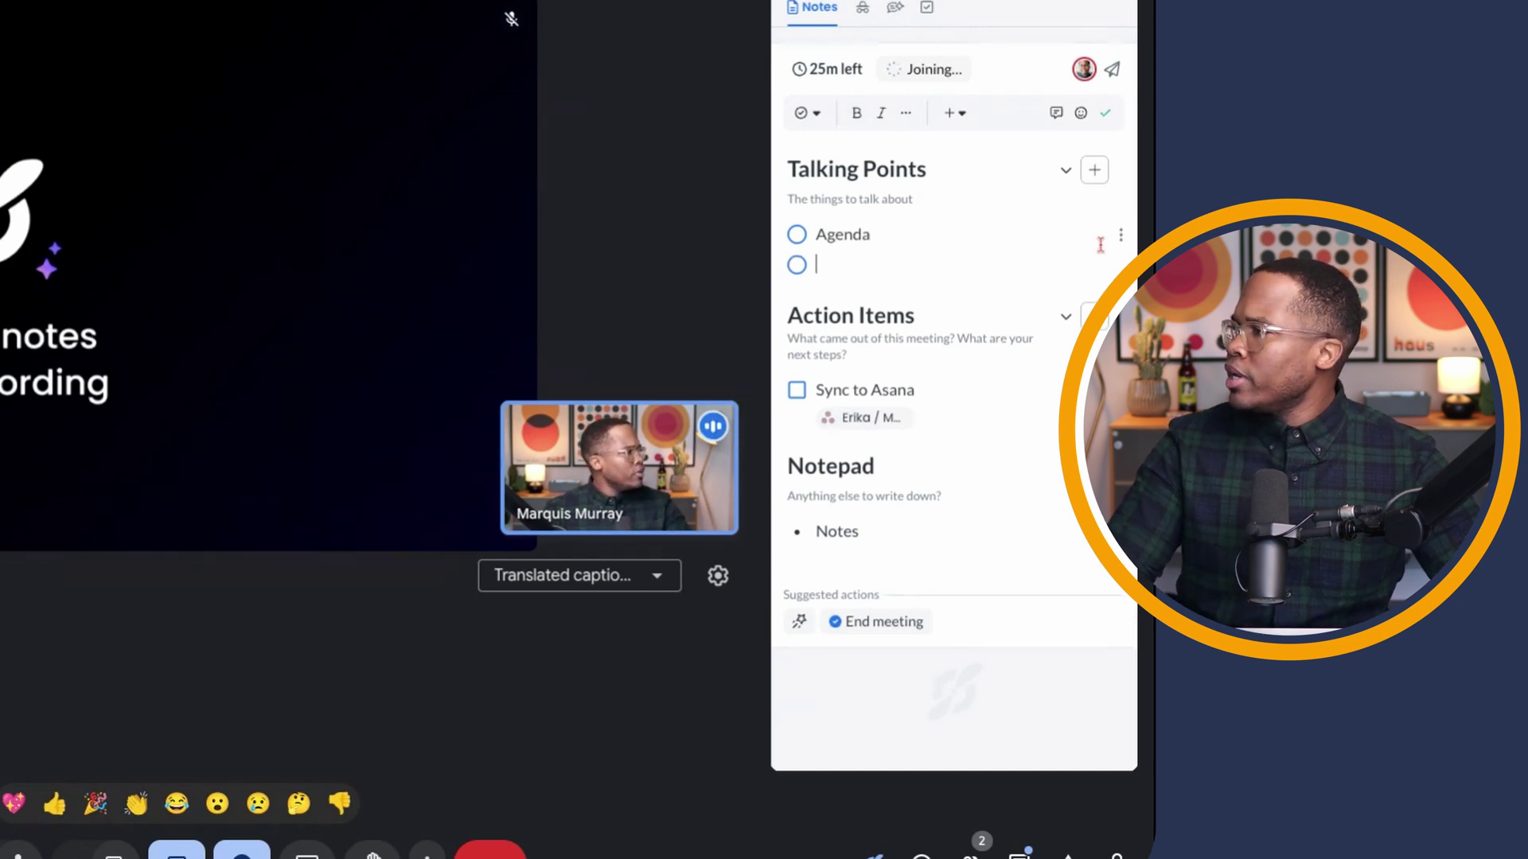
# Step: View the options available for the "Agenda" talking point and close them without choosing any
pyautogui.click(1122, 238)
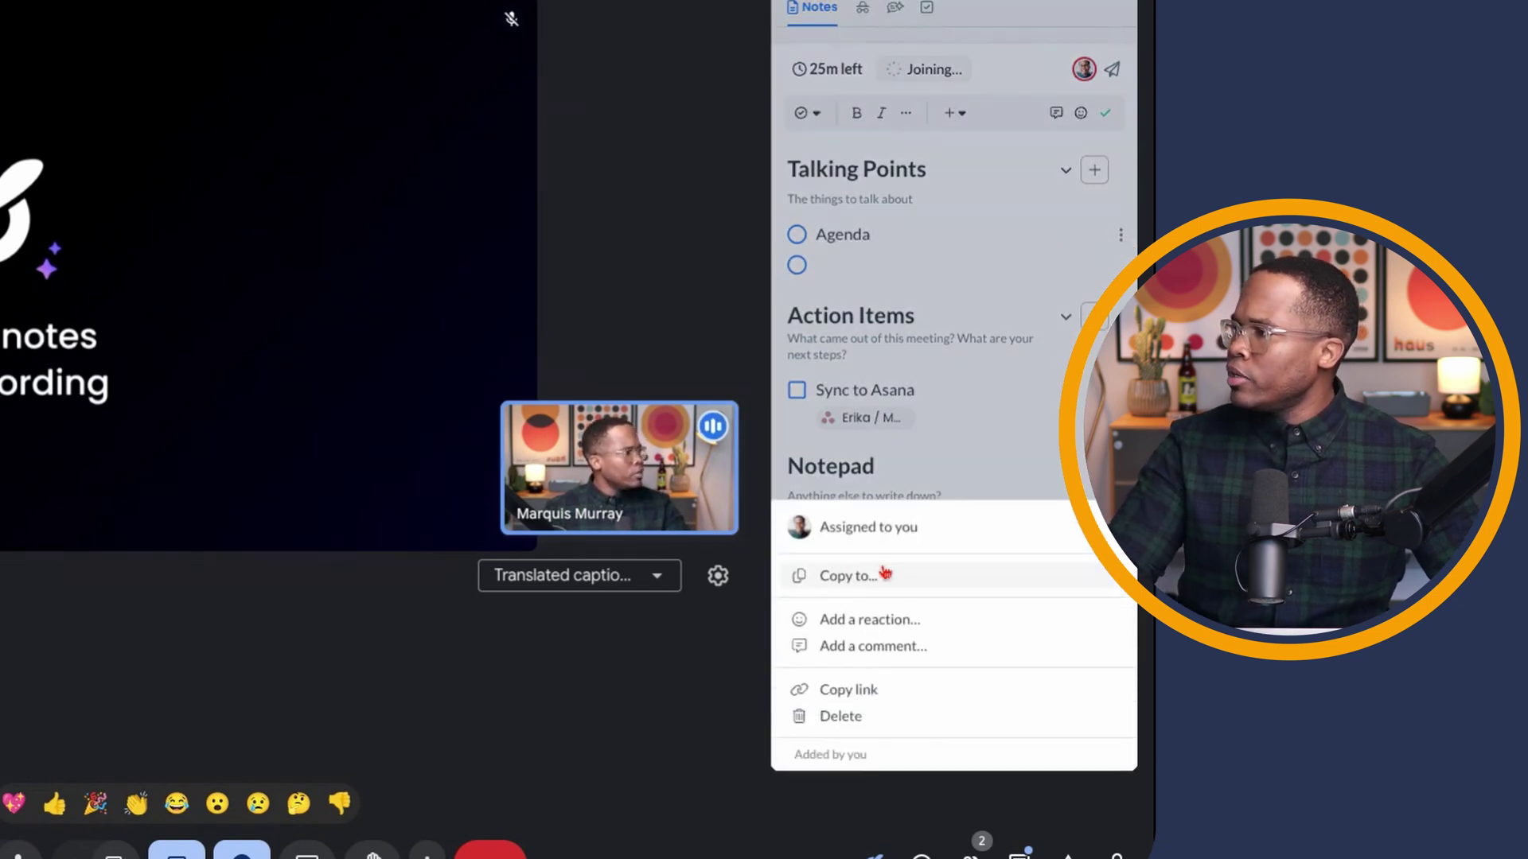
pyautogui.click(989, 325)
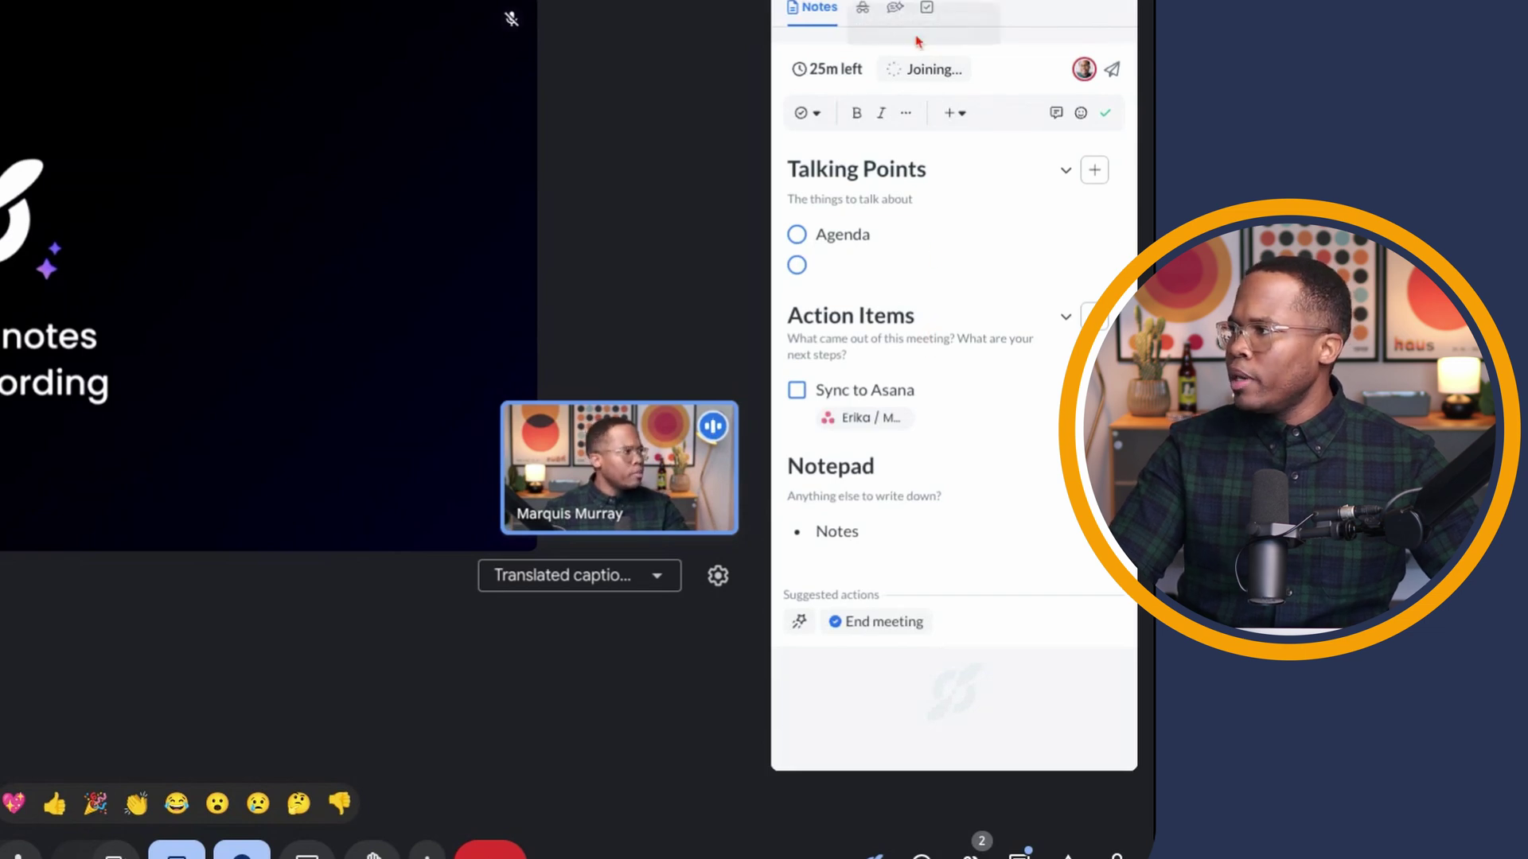
pyautogui.click(896, 9)
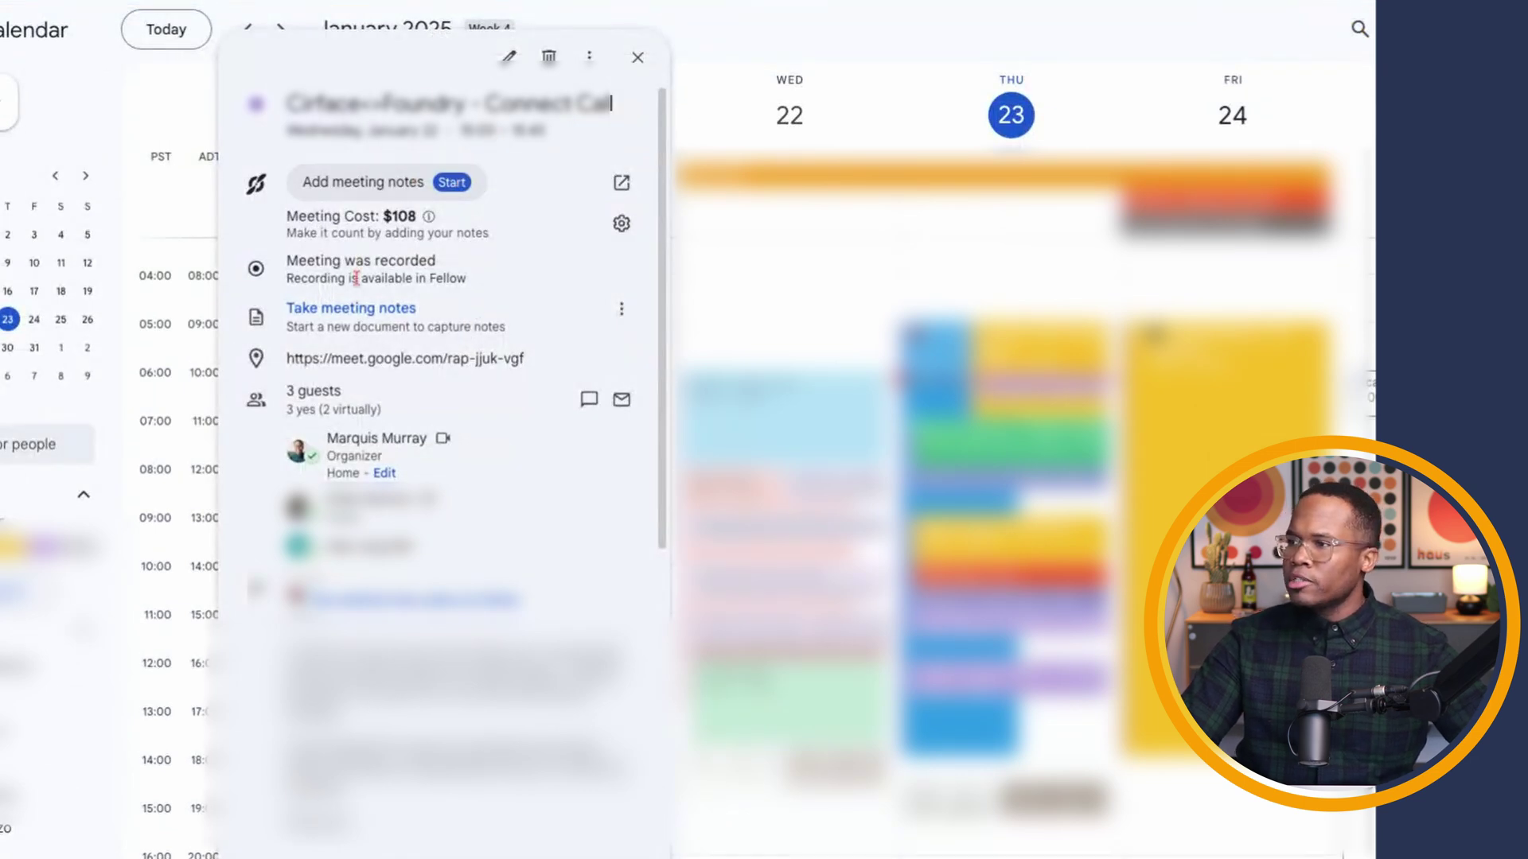
# Step: Look through the Connect Call event's details in Google Calendar, down to its description and links, and return to the start
pyautogui.scroll(-5, 422, 513)
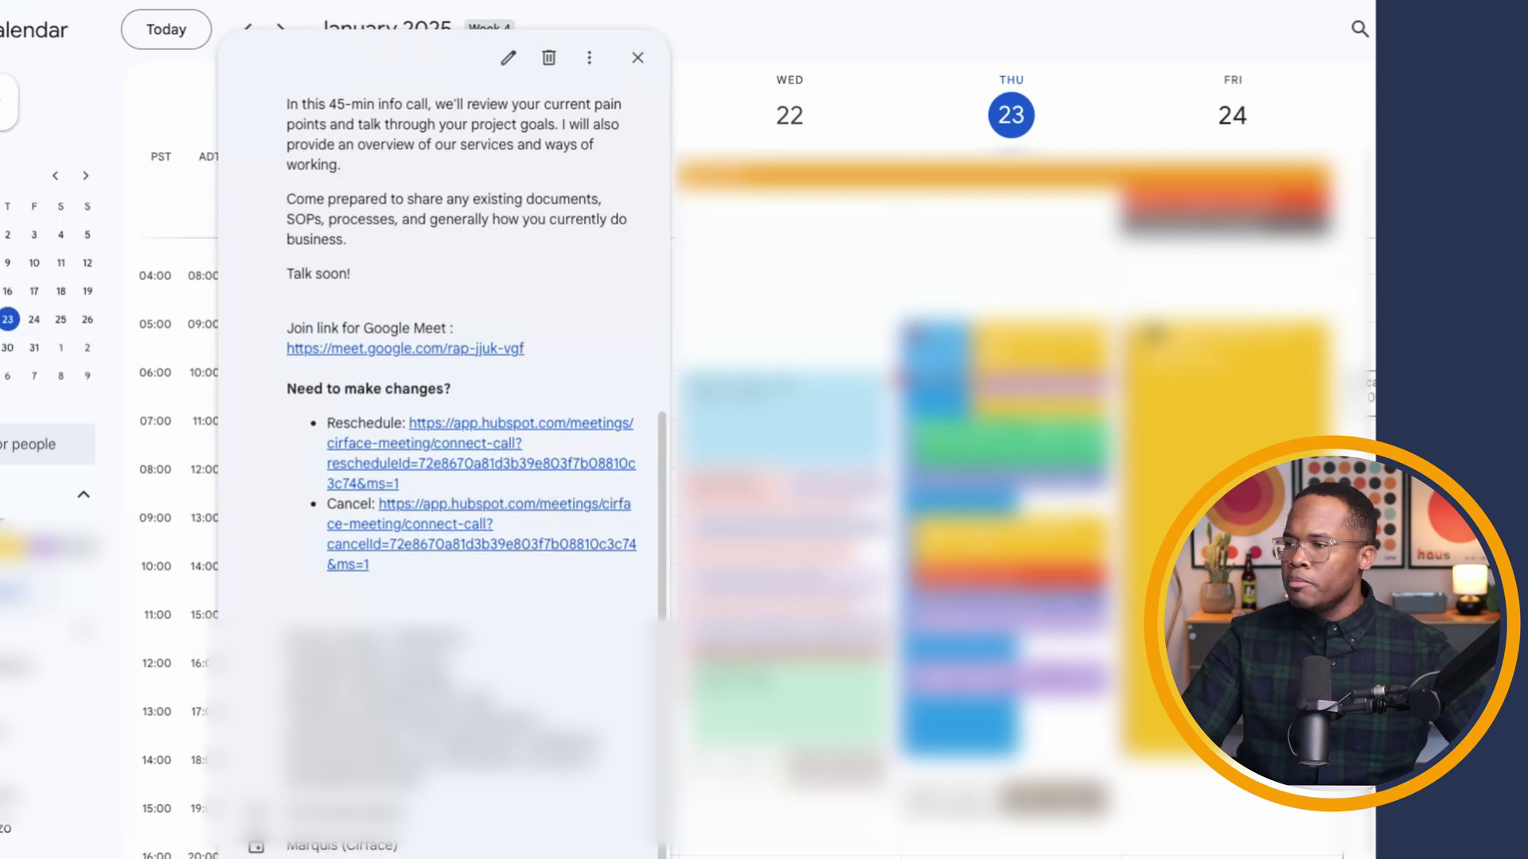
pyautogui.scroll(5, 445, 478)
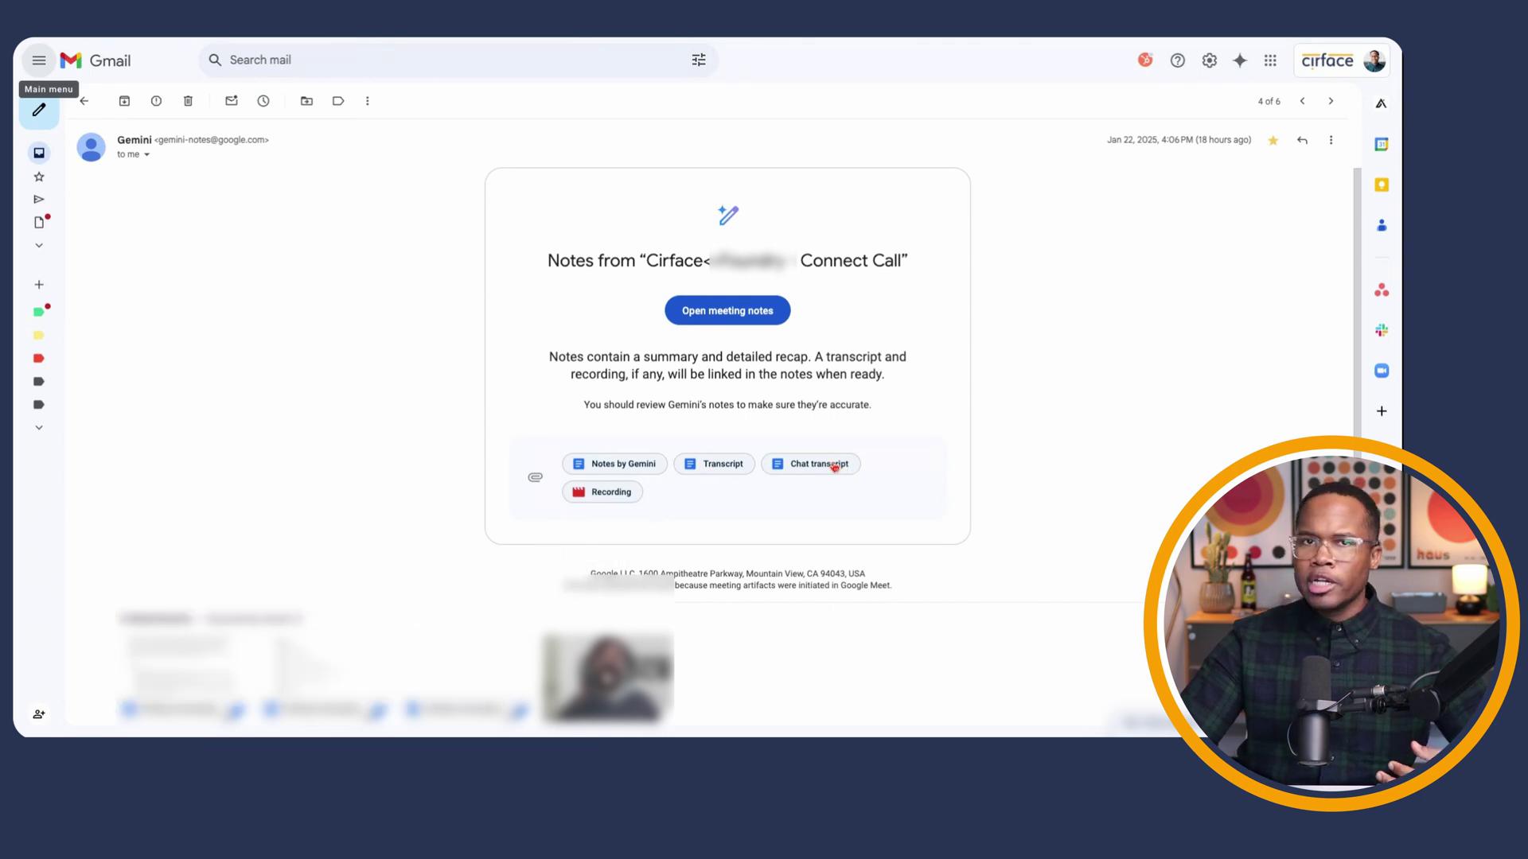
# Step: Open the Notes by Gemini document from the Gemini e-mail in Gmail and check the company name "Surface" in the Summary
pyautogui.click(621, 472)
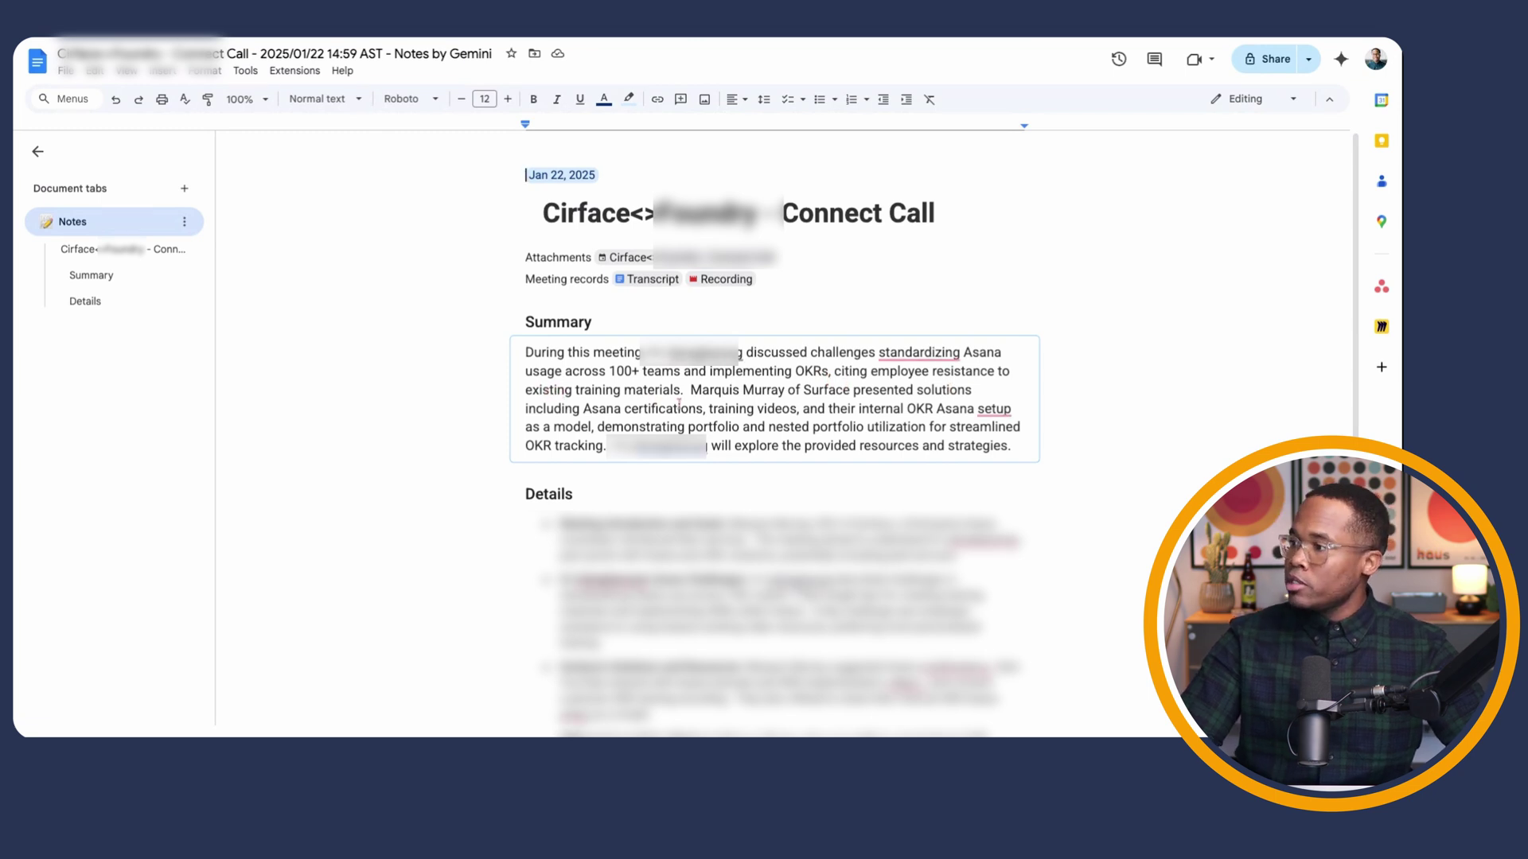
pyautogui.doubleClick(799, 390)
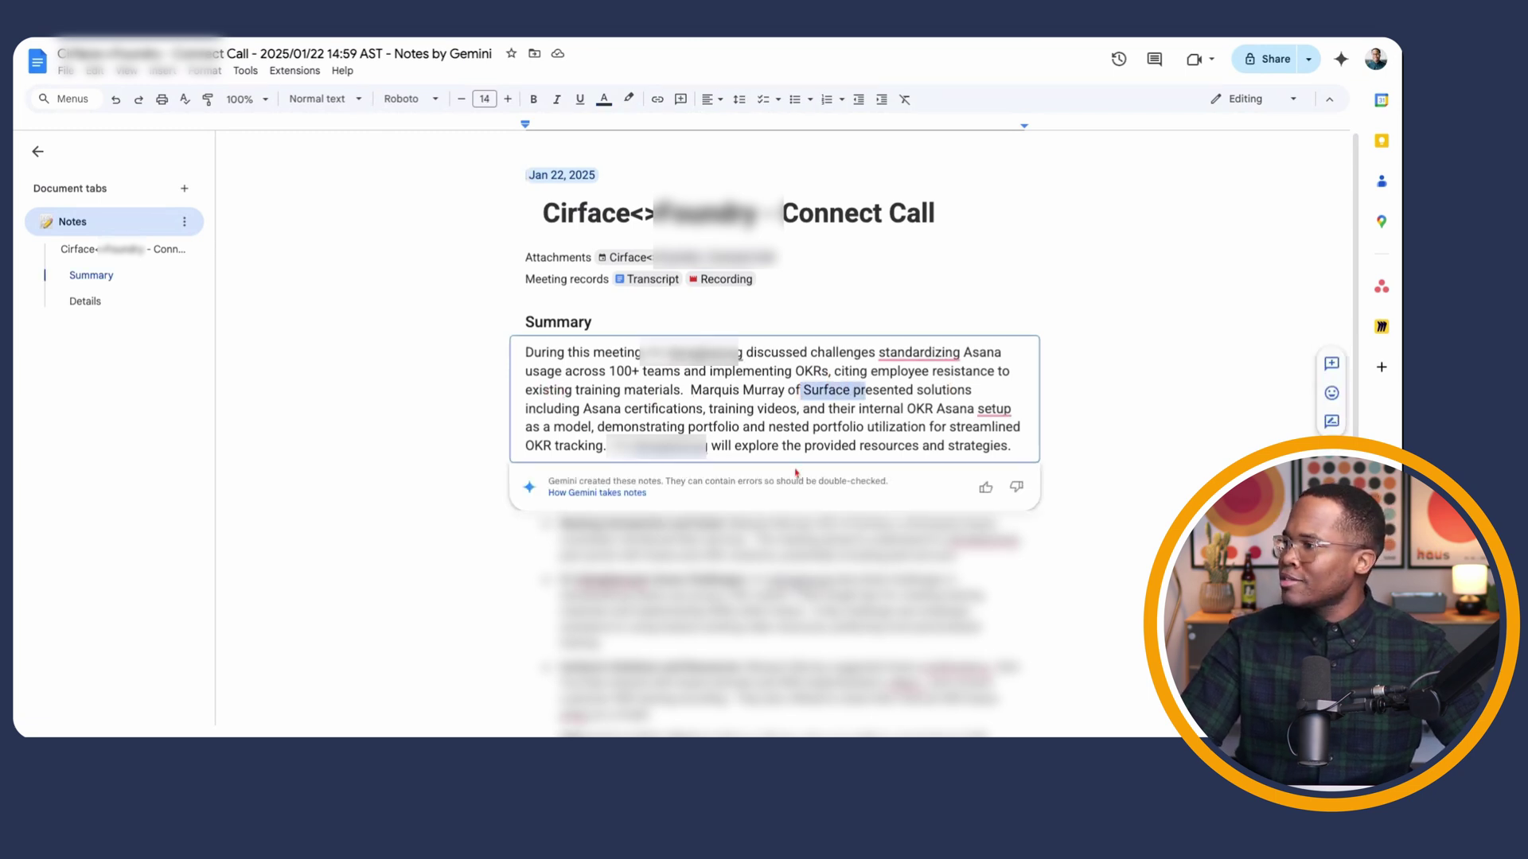
pyautogui.click(799, 427)
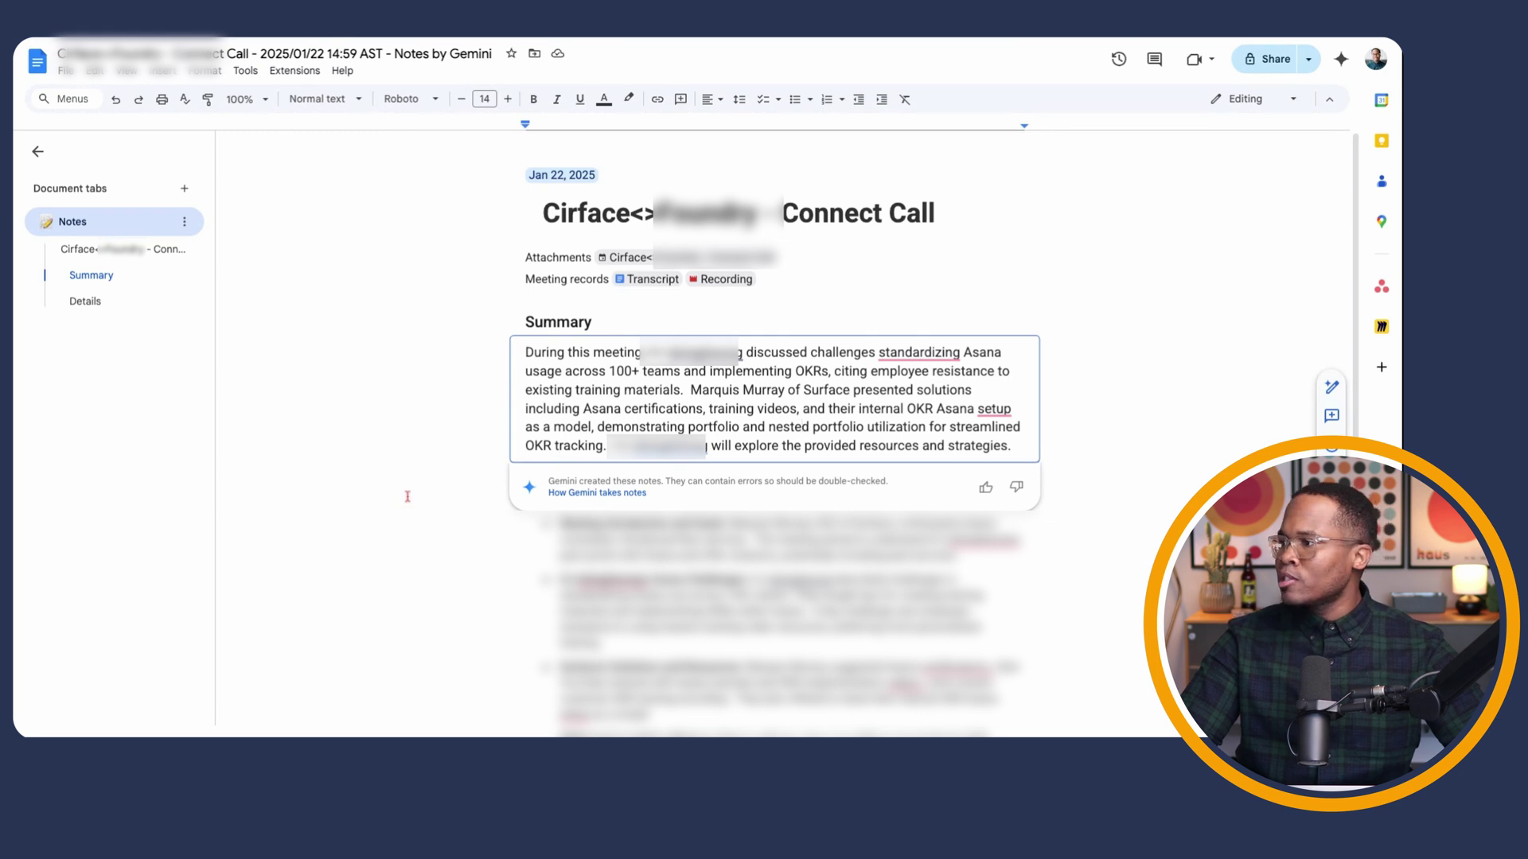
pyautogui.click(439, 482)
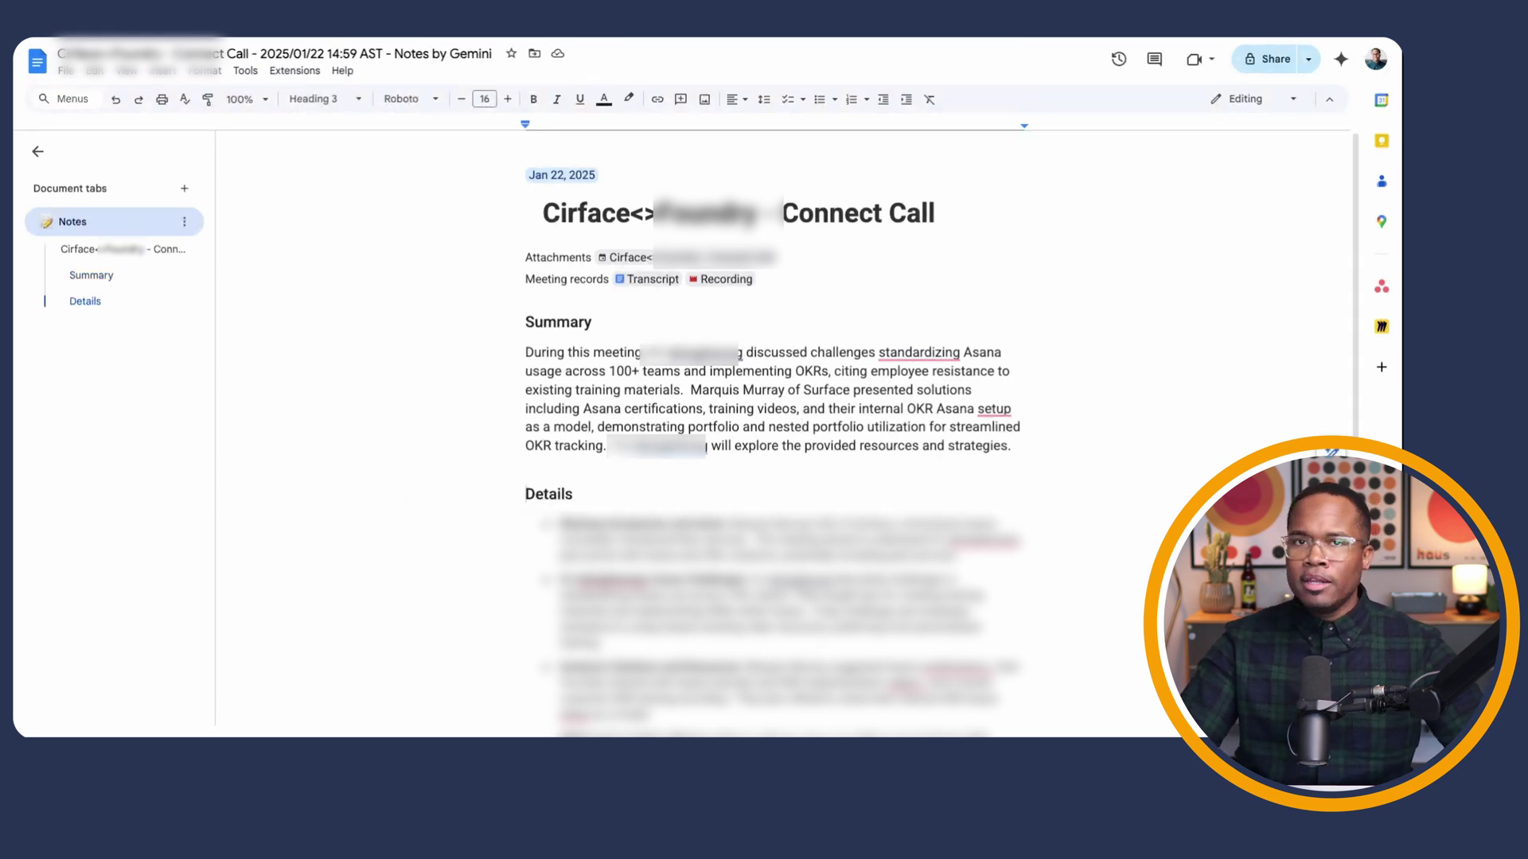
# Step: Examine the Details section of the Gemini notes, going through the bold heading of each bullet, and return to the meeting records
pyautogui.scroll(-5, 566, 388)
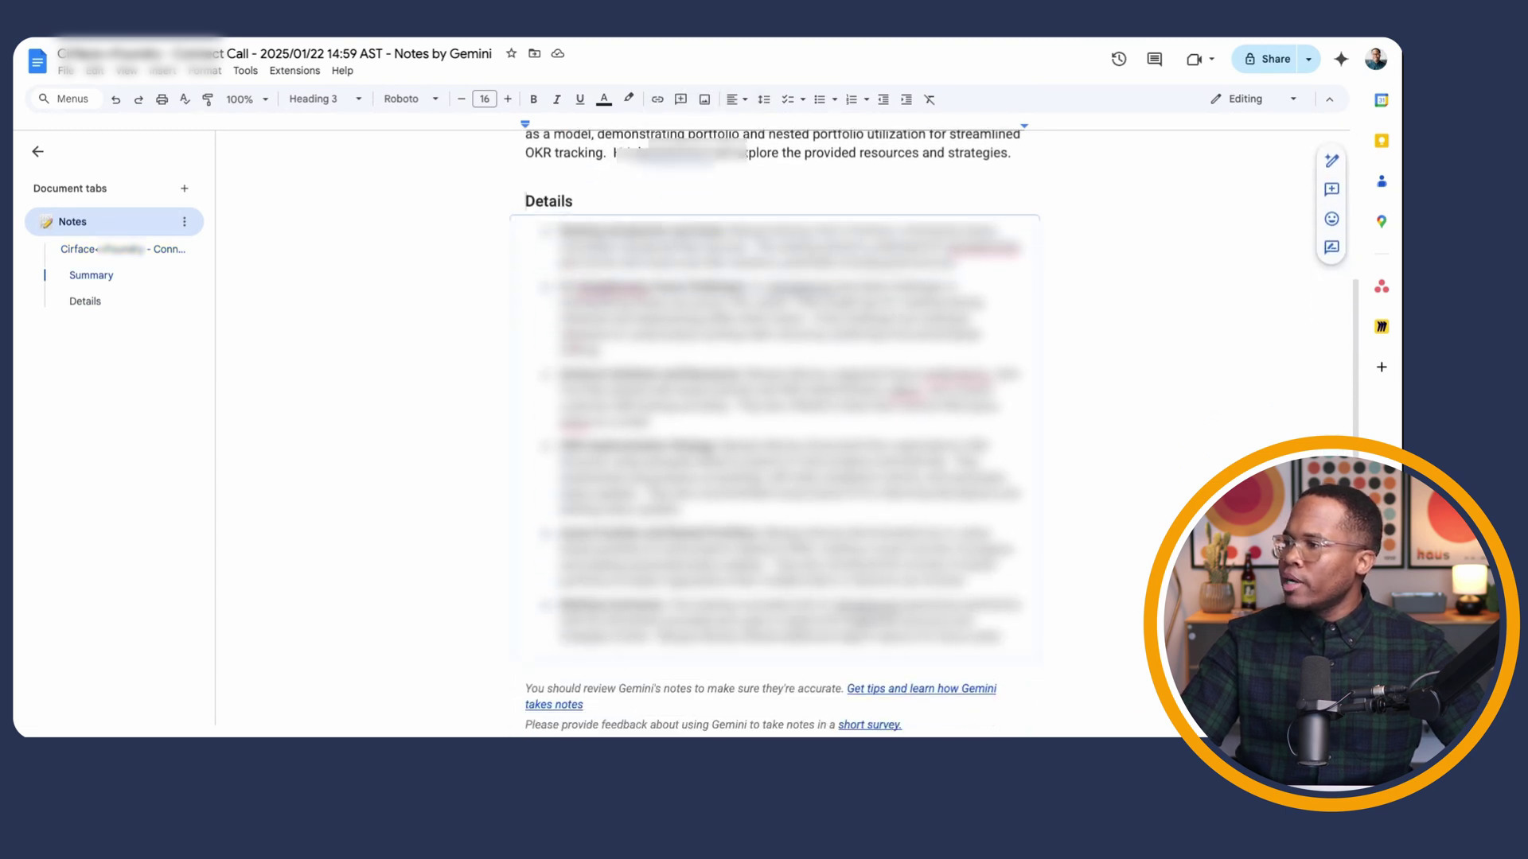
pyautogui.scroll(1, 773, 429)
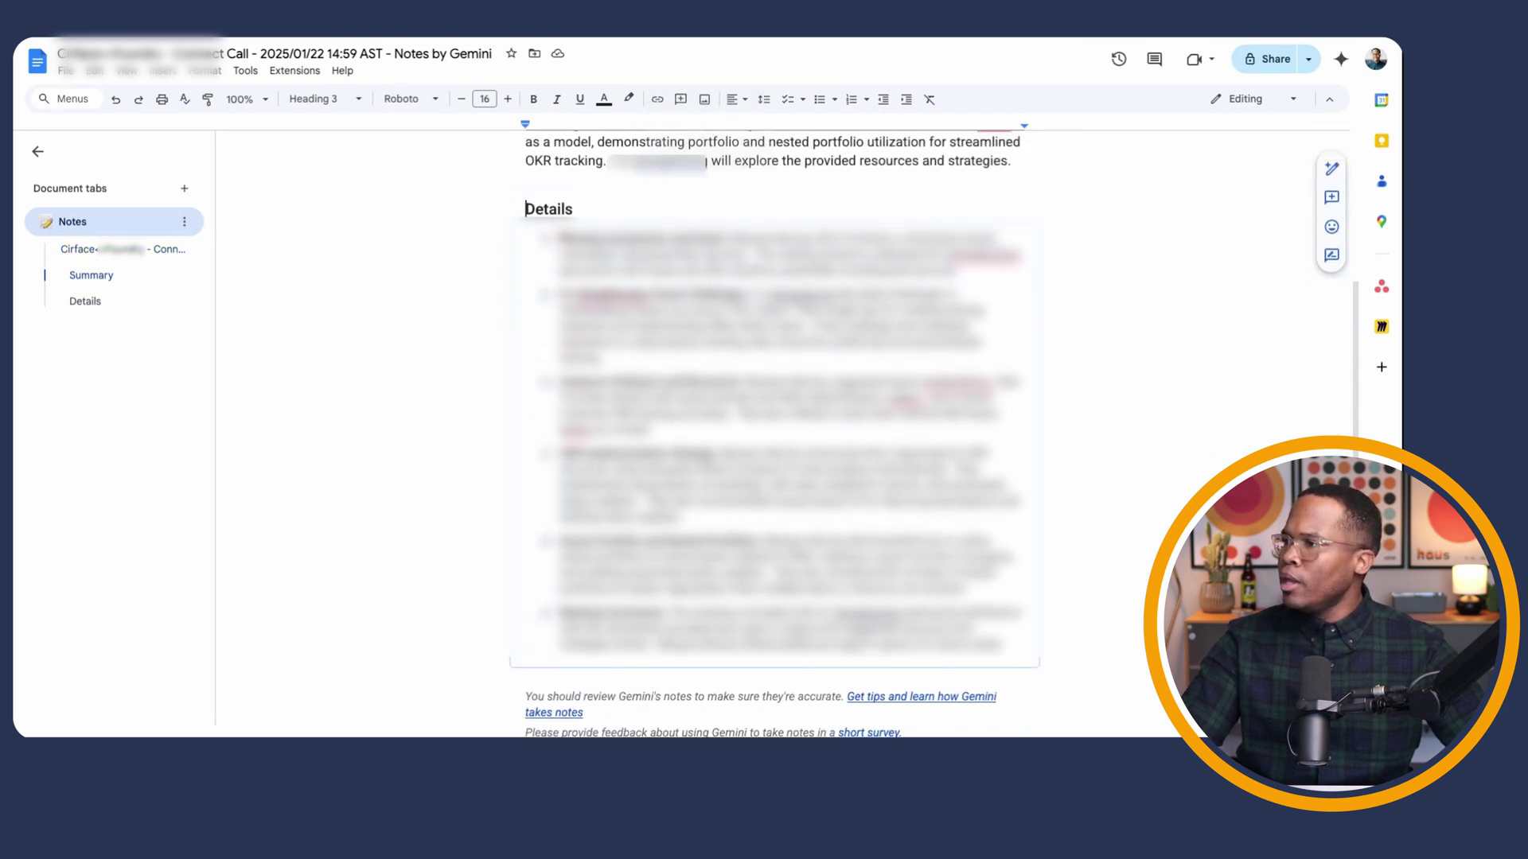
pyautogui.moveTo(560, 238); pyautogui.dragTo(686, 239)
pyautogui.moveTo(562, 295); pyautogui.dragTo(662, 295)
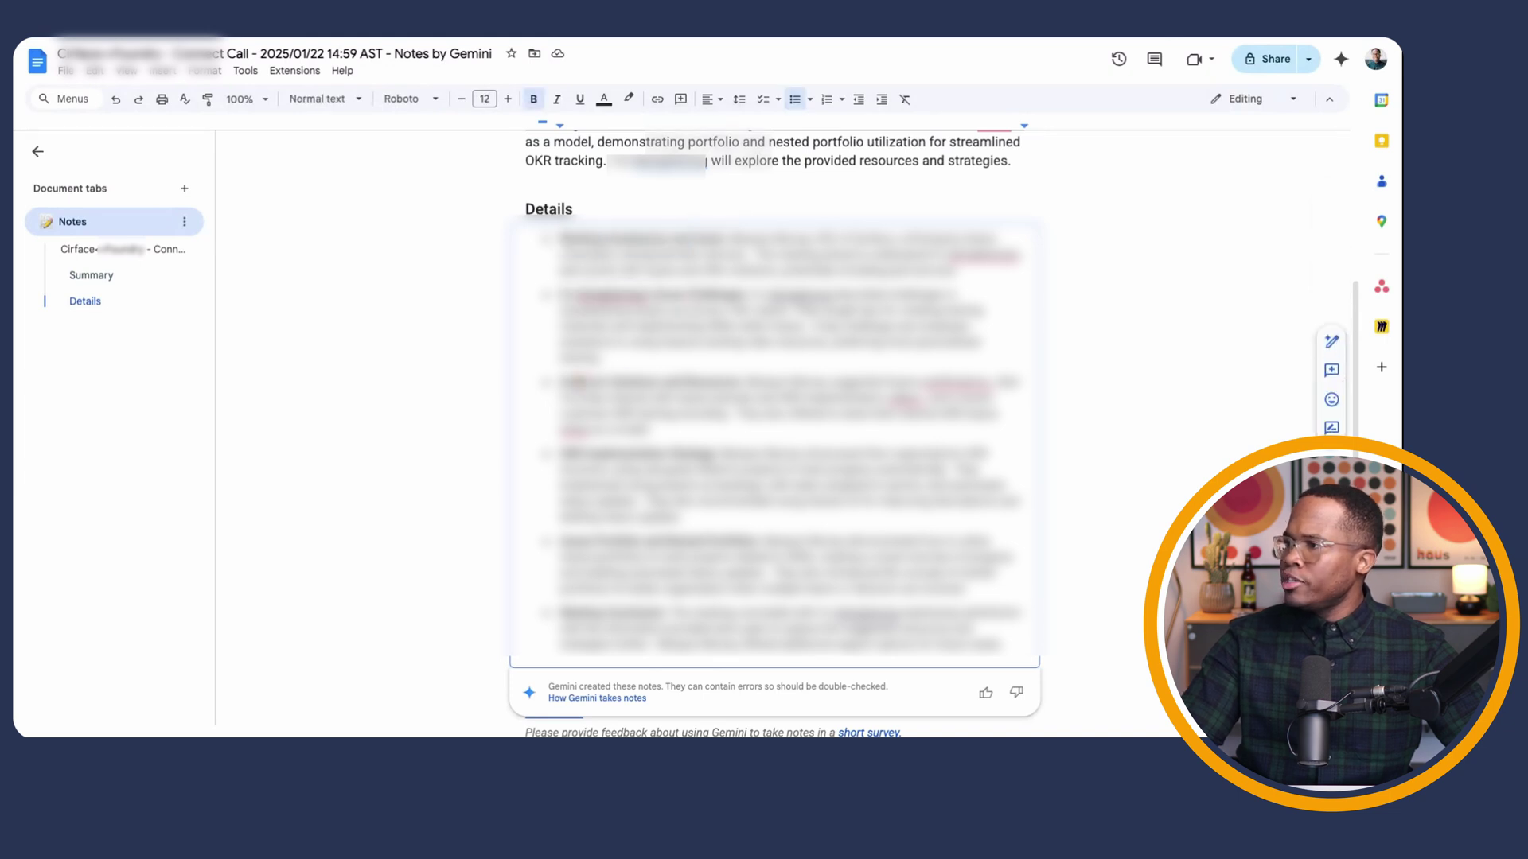
pyautogui.moveTo(575, 382); pyautogui.dragTo(672, 383)
pyautogui.moveTo(588, 454); pyautogui.dragTo(690, 454)
pyautogui.moveTo(595, 541); pyautogui.dragTo(701, 541)
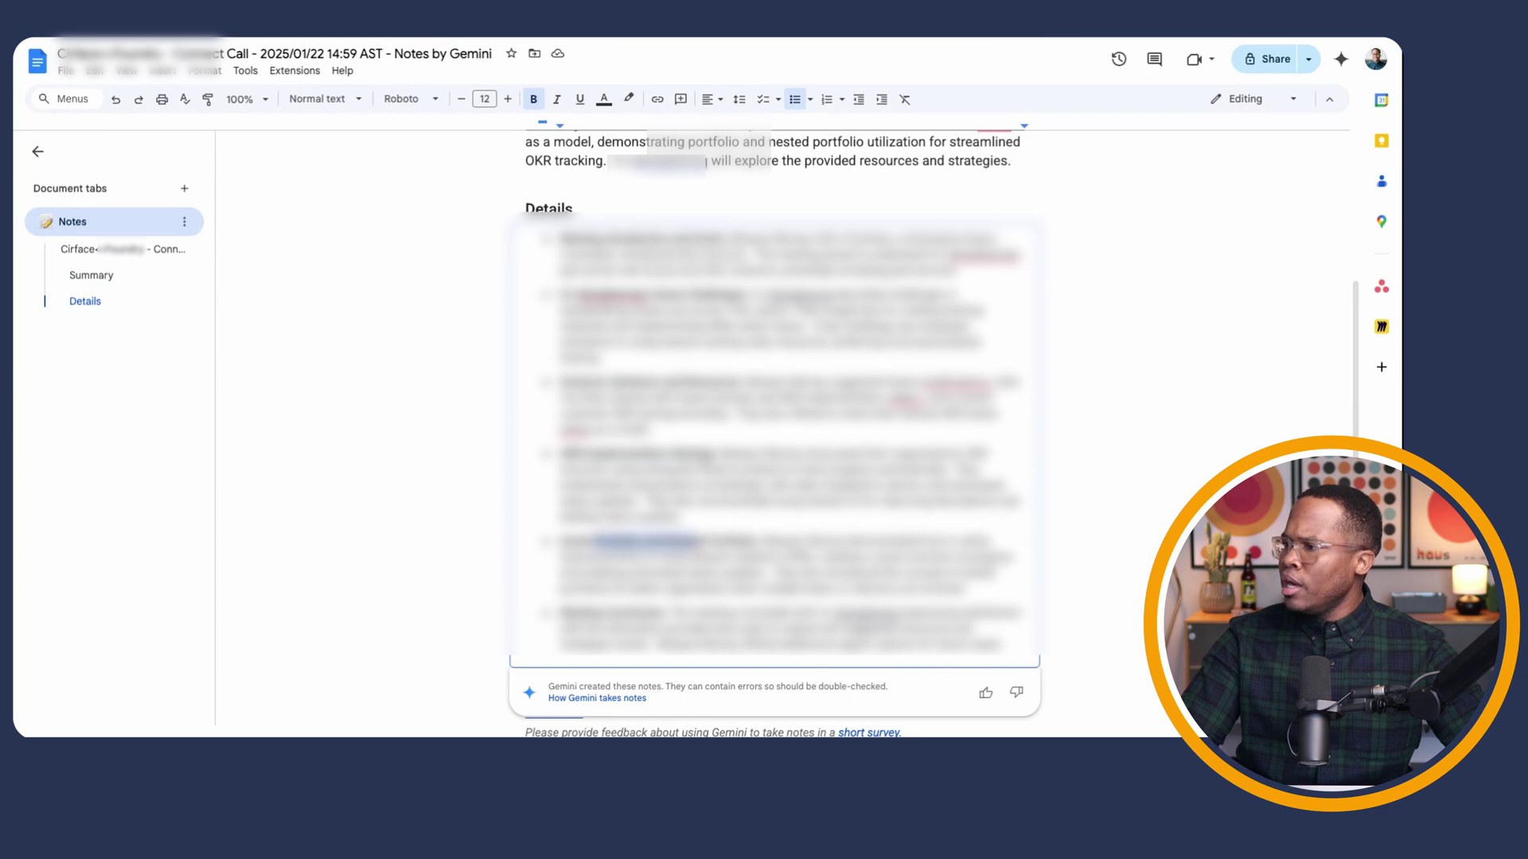
pyautogui.click(428, 468)
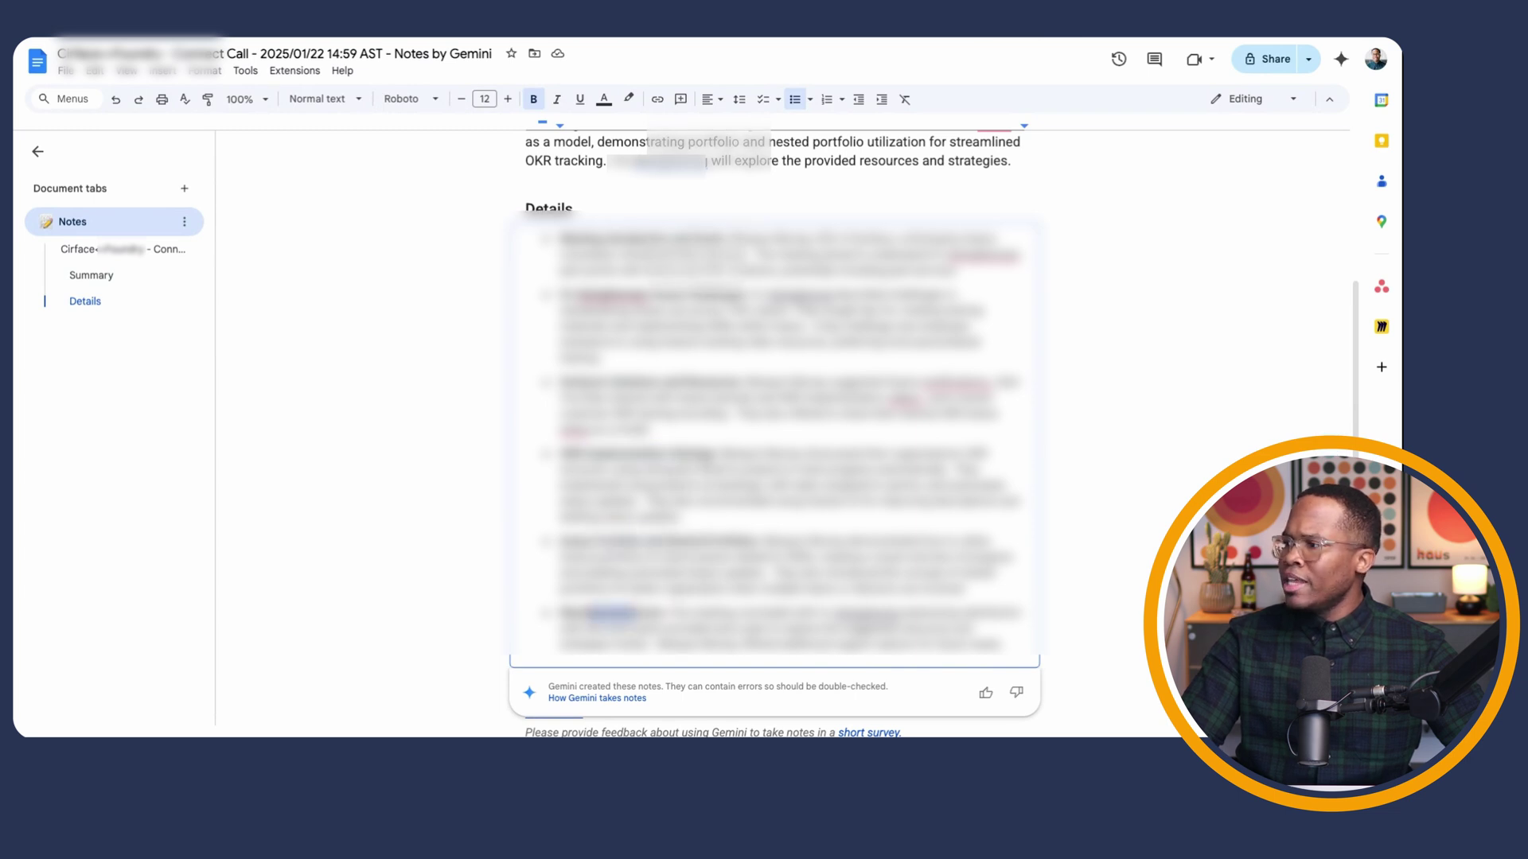
pyautogui.scroll(-4, 428, 468)
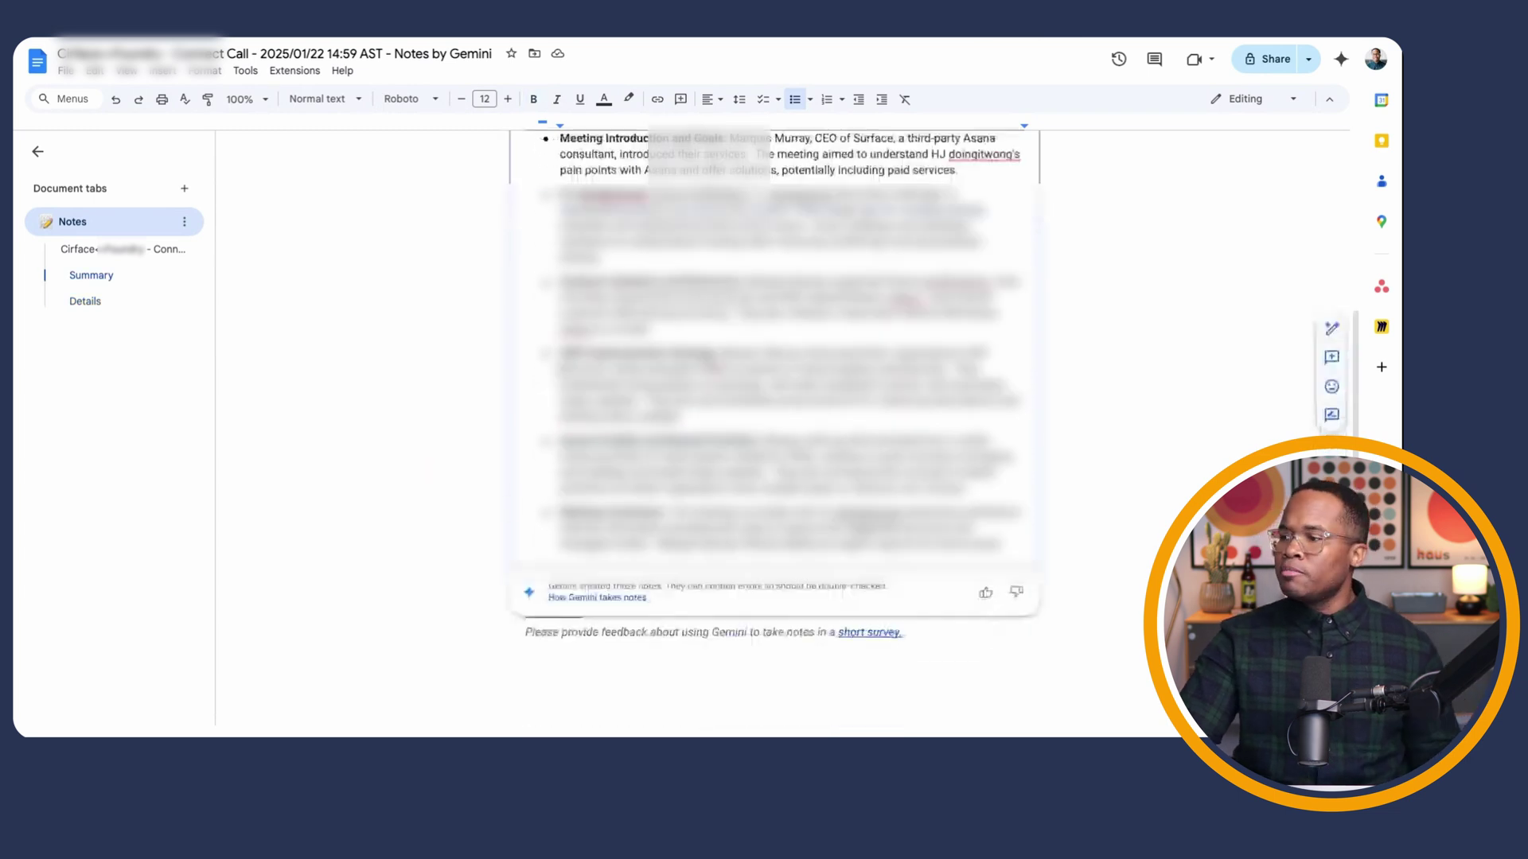
pyautogui.scroll(4, 777, 566)
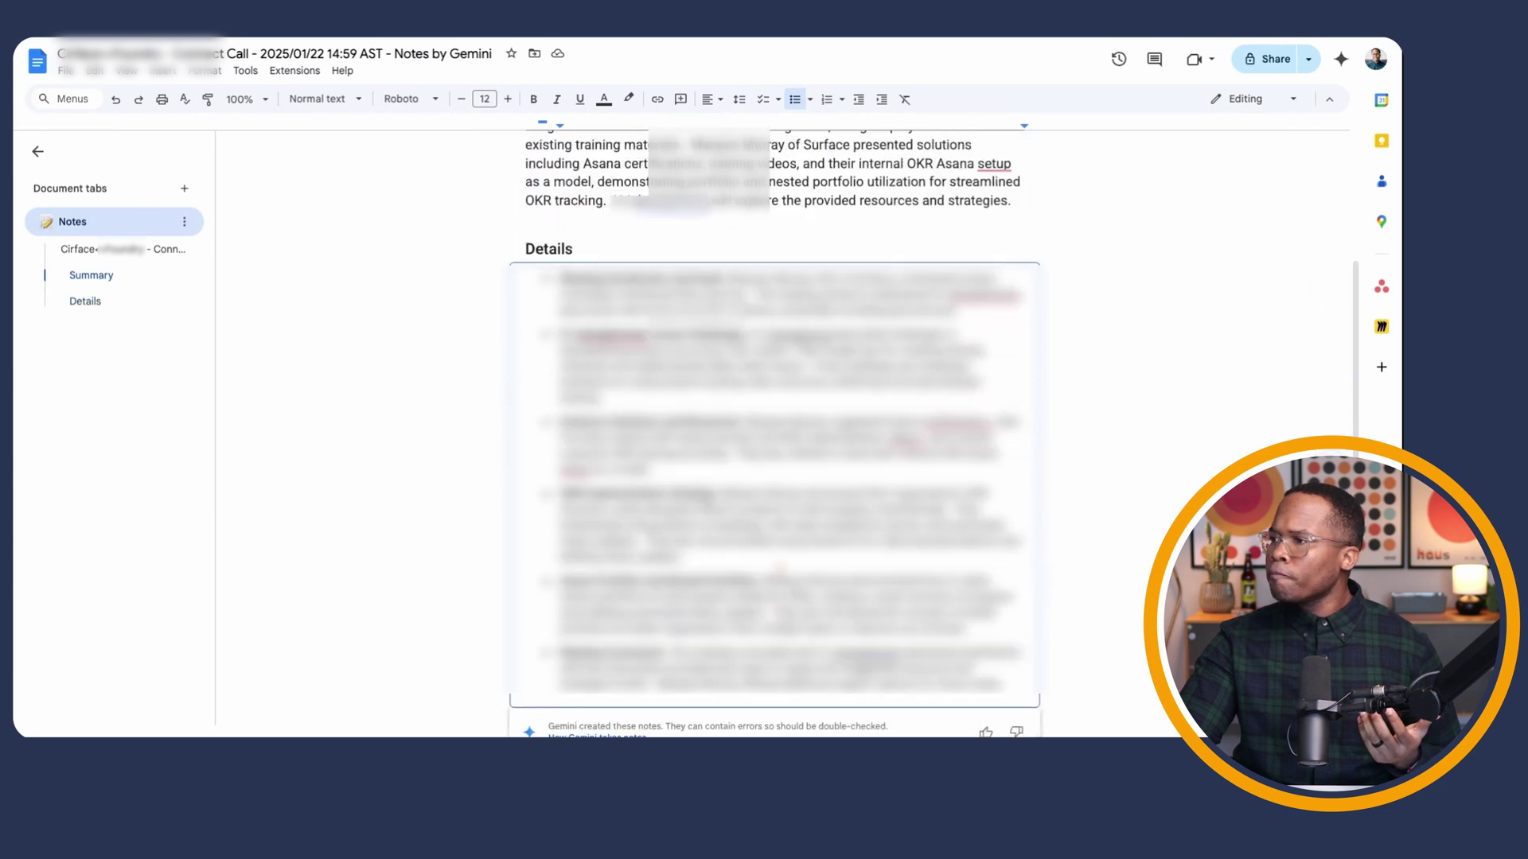
pyautogui.scroll(3, 780, 567)
# Step: Open the Connect Call transcript document and read through its speaker-by-speaker pages
pyautogui.moveTo(683, 248)
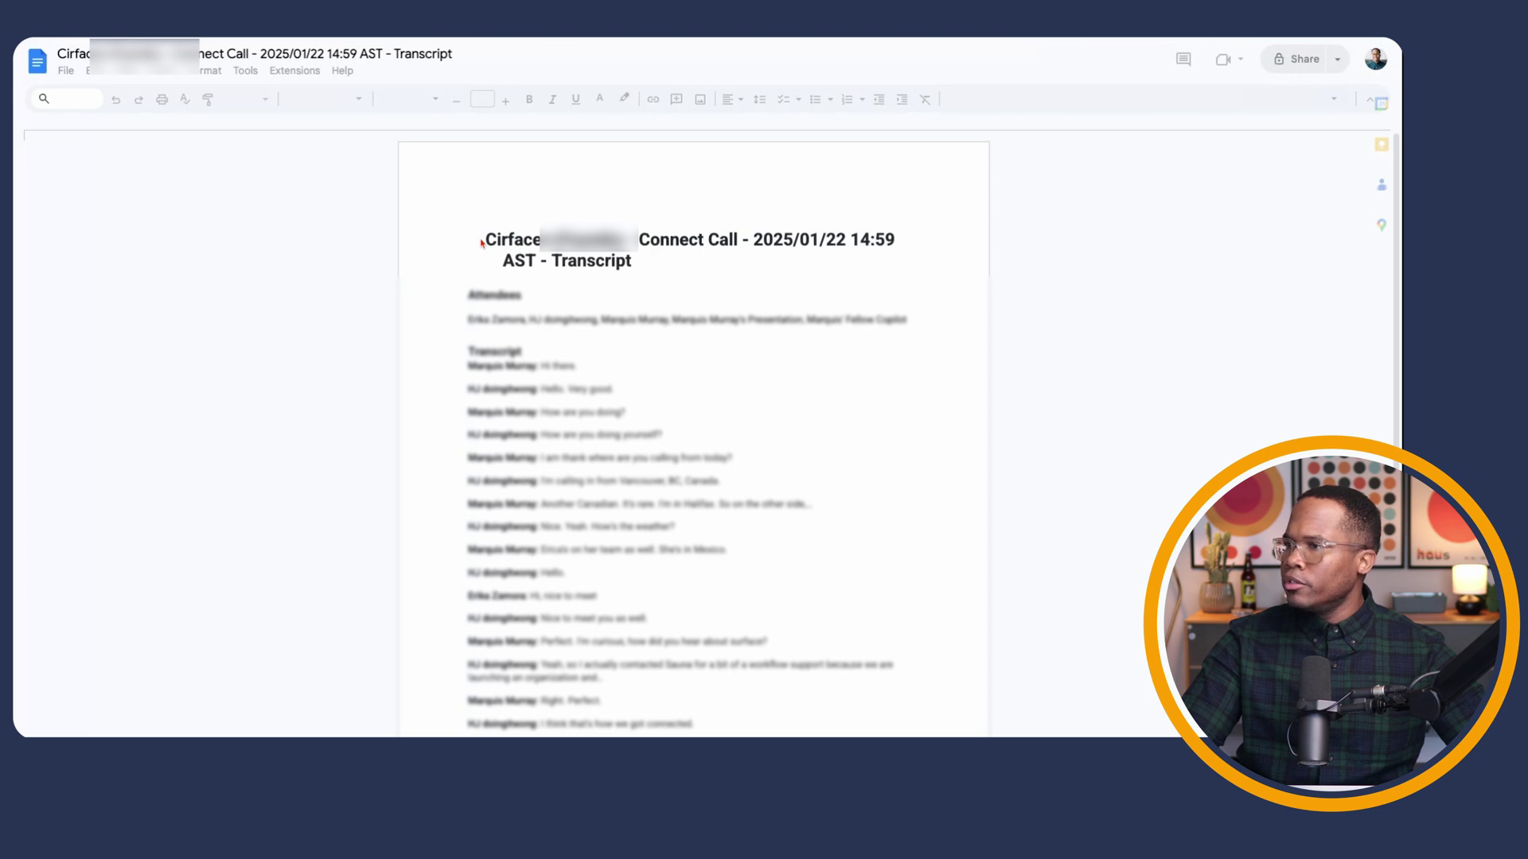
pyautogui.scroll(-15, 482, 242)
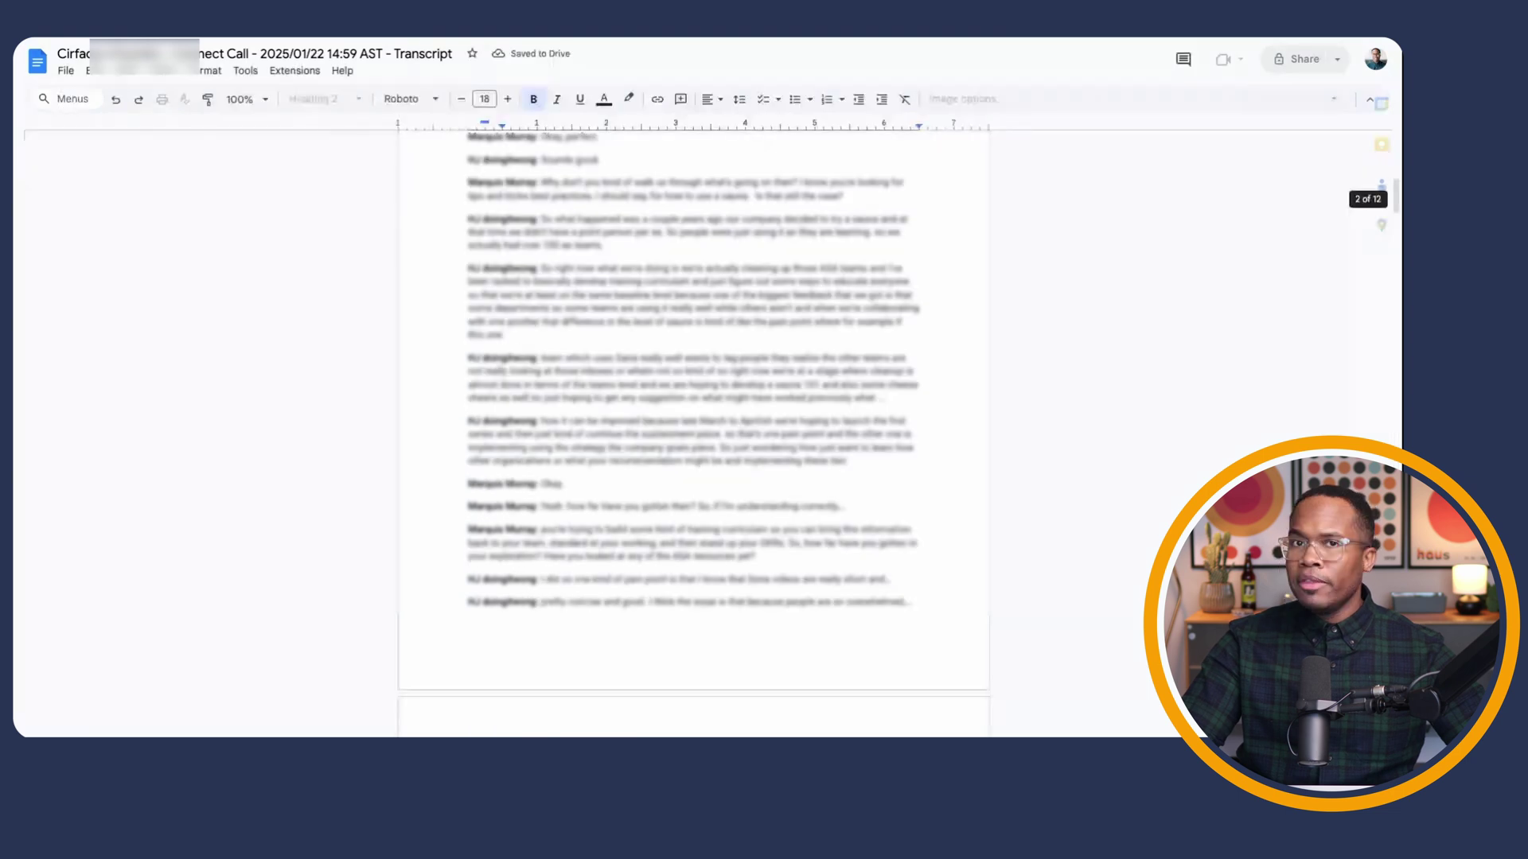
pyautogui.scroll(-1, 692, 366)
pyautogui.scroll(-10, 578, 378)
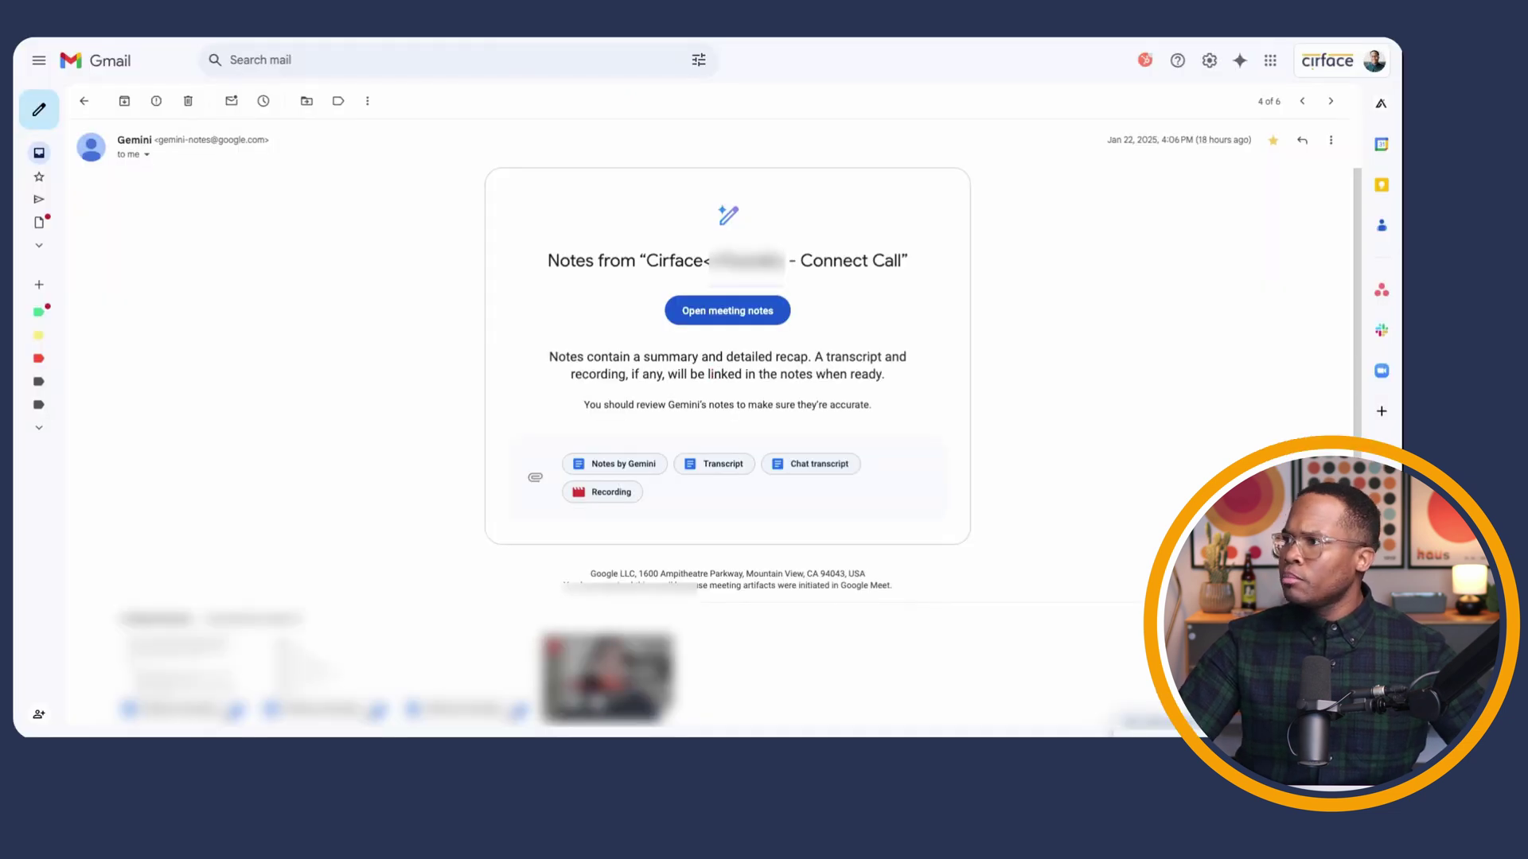
# Step: Open the meeting recording attached to the Gemini notes e-mail in Gmail
pyautogui.click(602, 493)
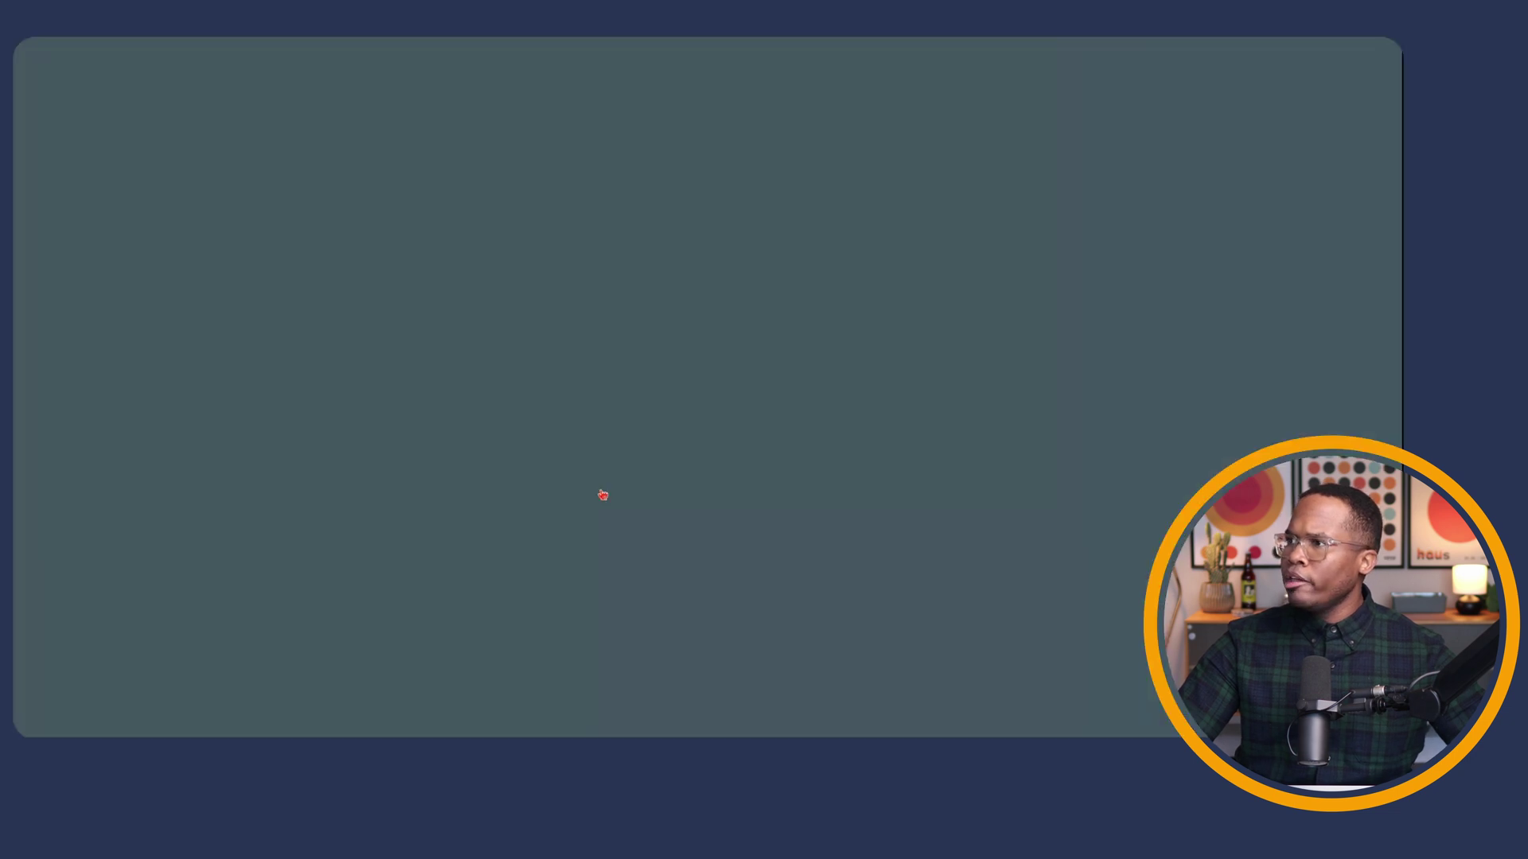